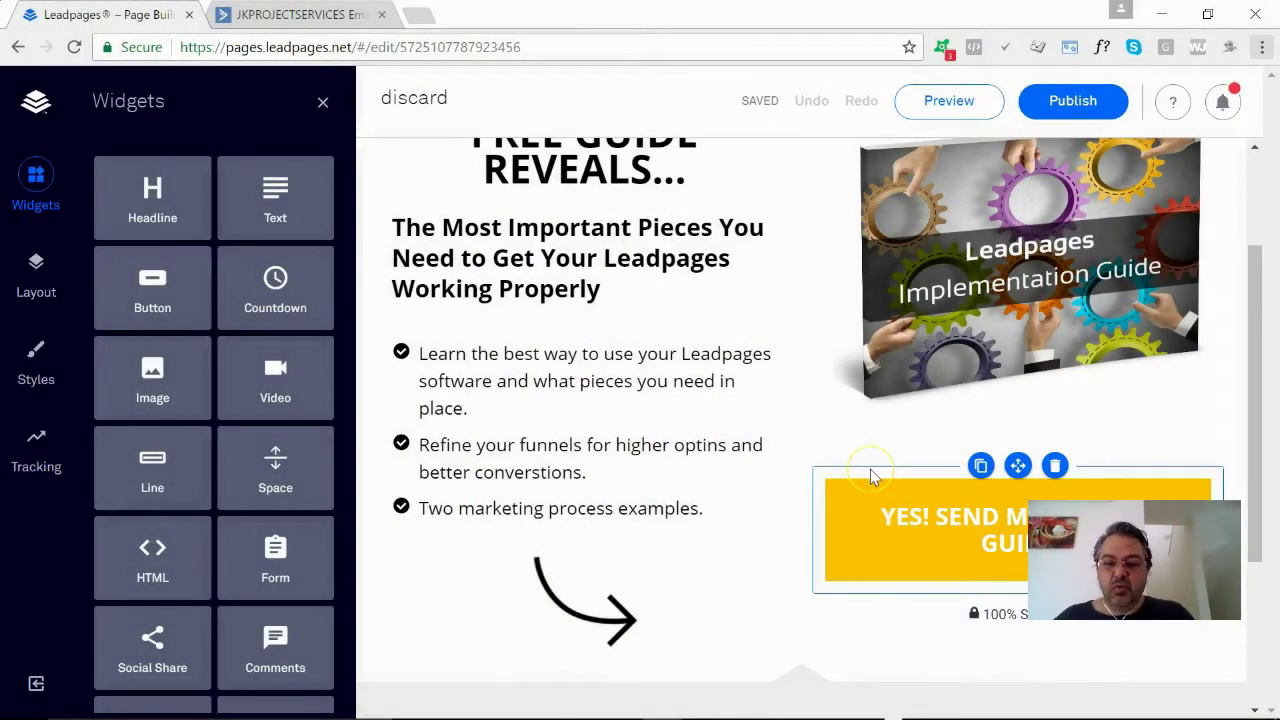
- Review the landing page from the free guide headline and cover image down to the call-to-action button and footer
scroll(870, 478, "up", 2)
scroll(930, 530, "down", 2)
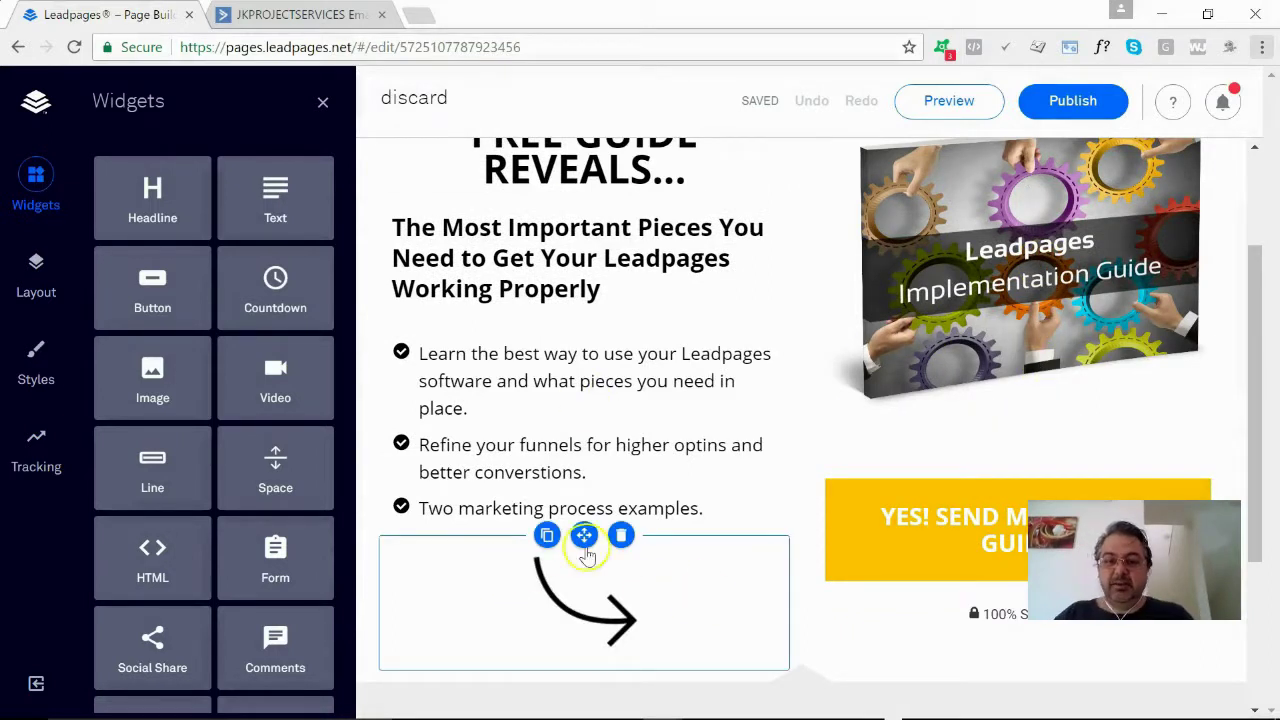
scroll(700, 510, "down", 3)
scroll(718, 514, "up", 3)
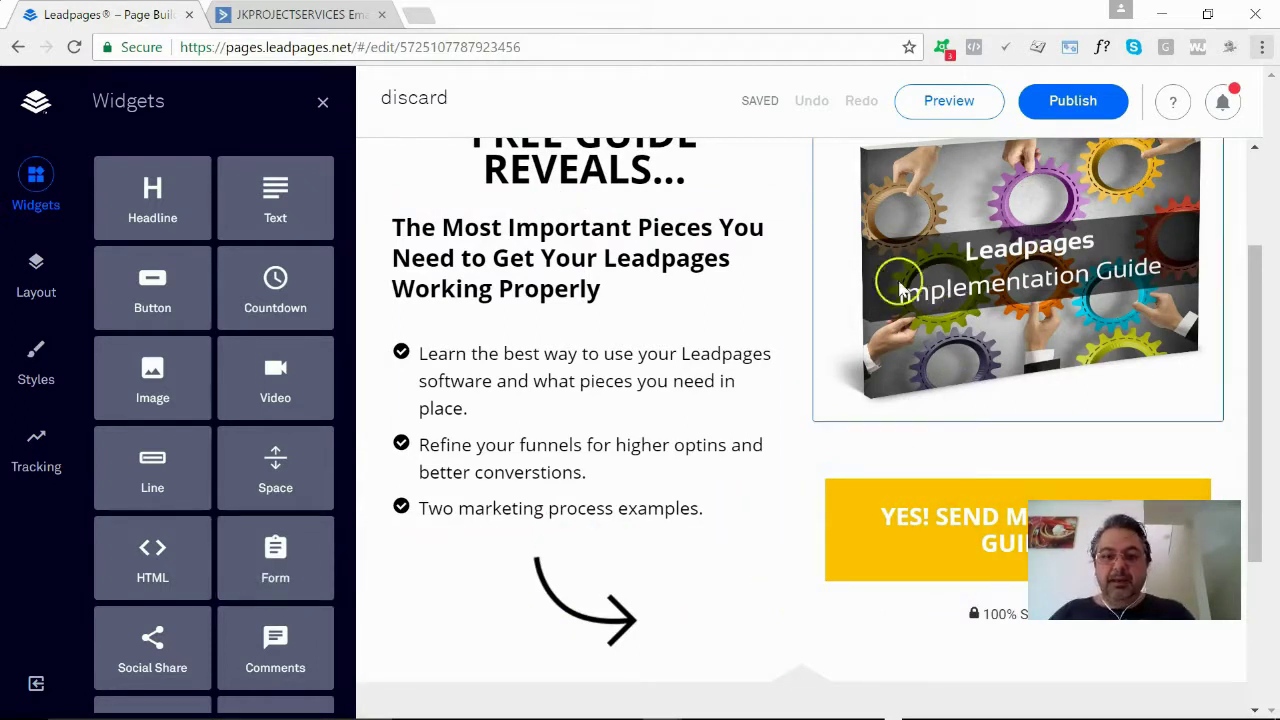
scroll(714, 391, "up", 1)
scroll(396, 340, "down", 1)
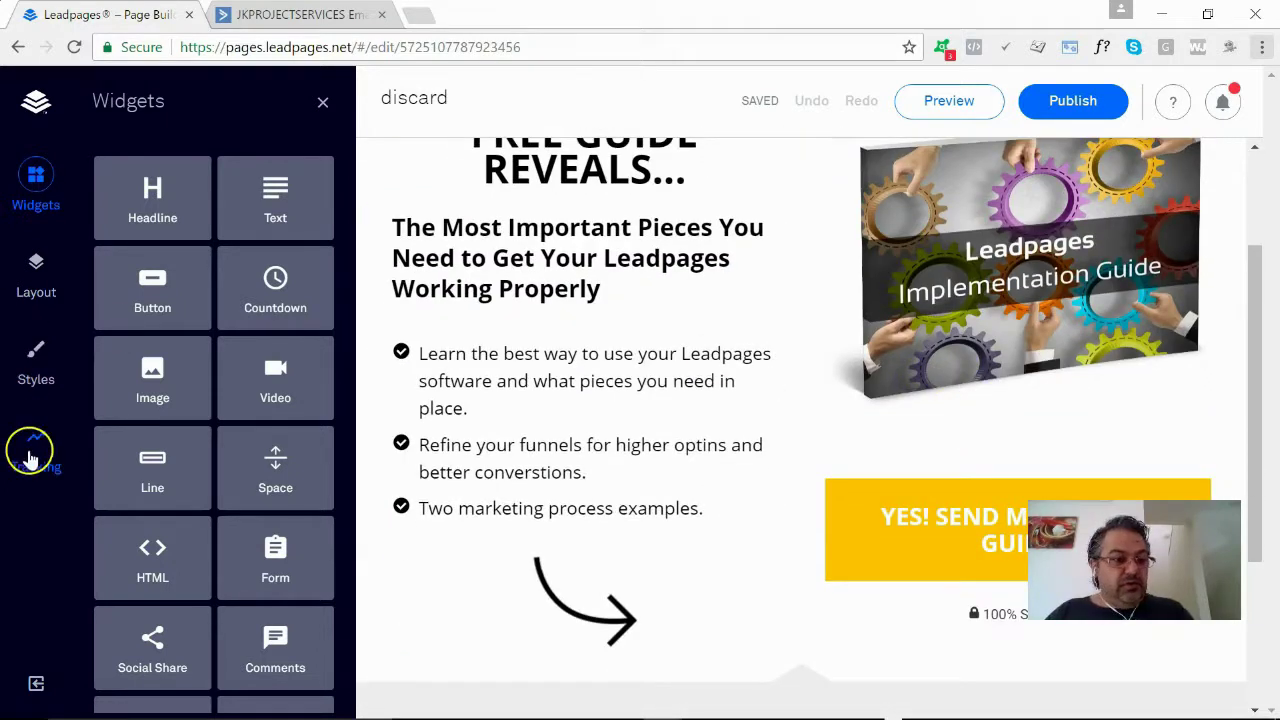
scroll(760, 260, "up", 1)
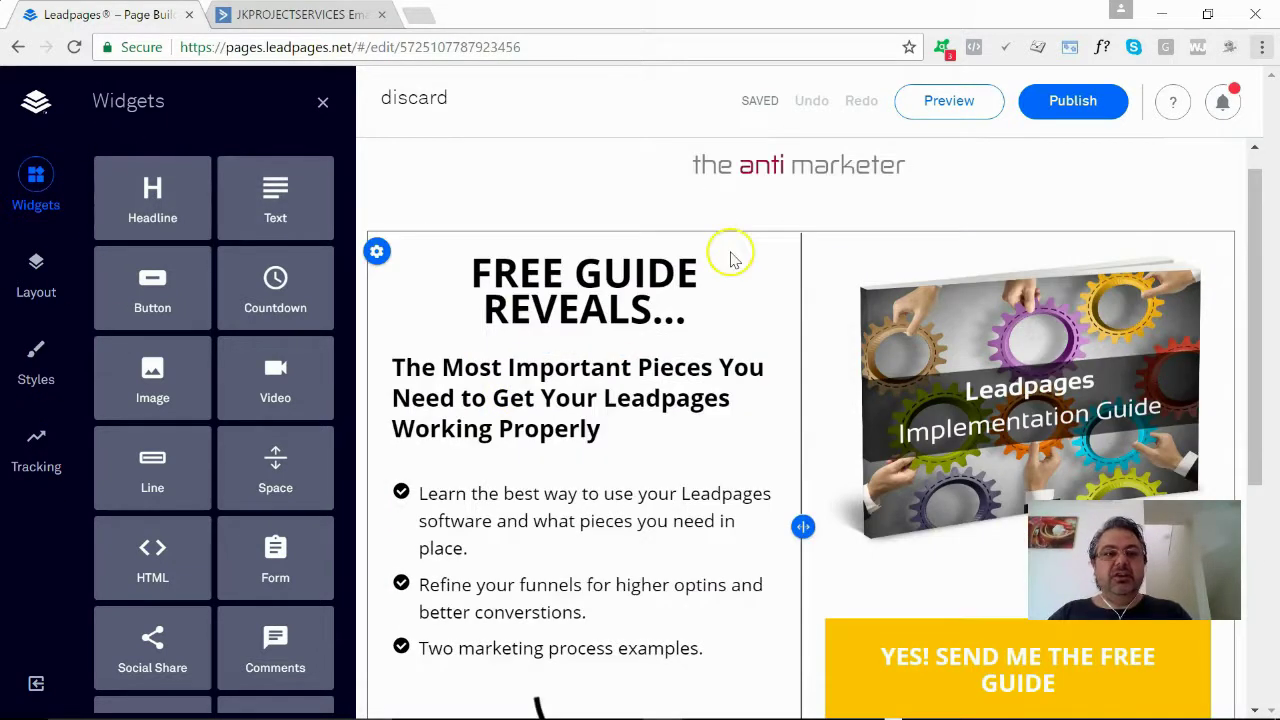
scroll(900, 420, "down", 2)
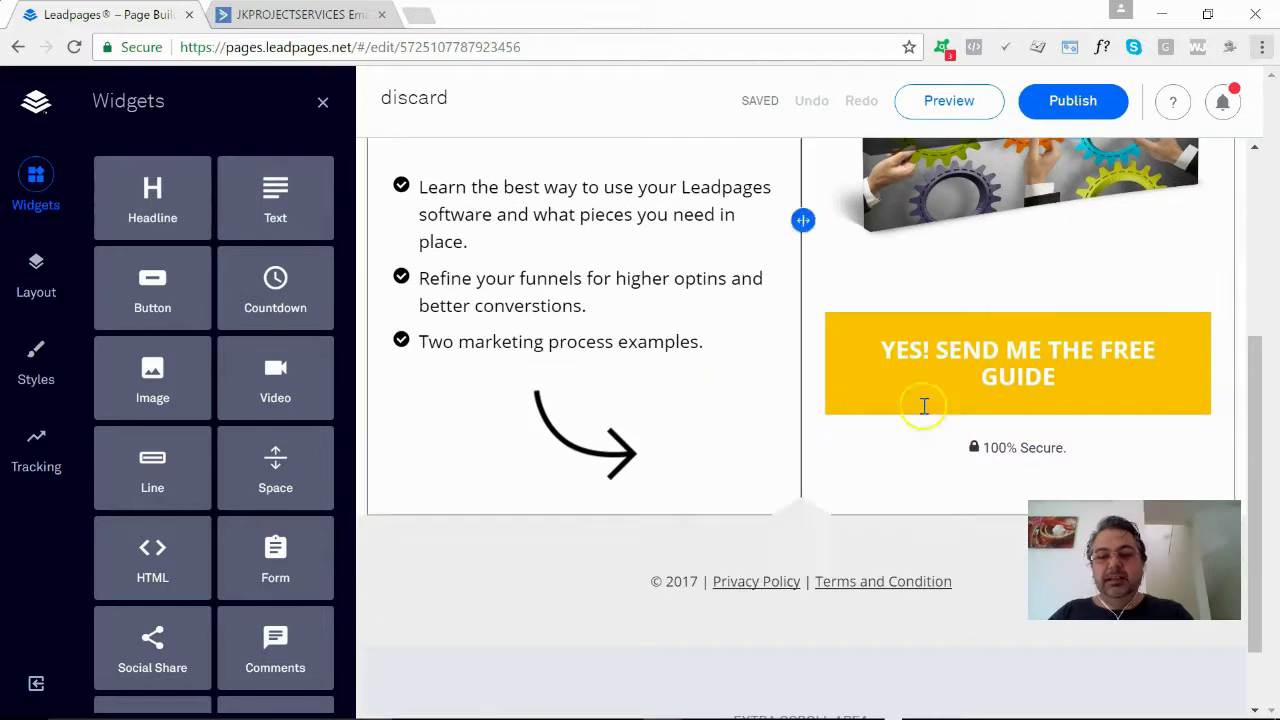
scroll(840, 374, "up", 1)
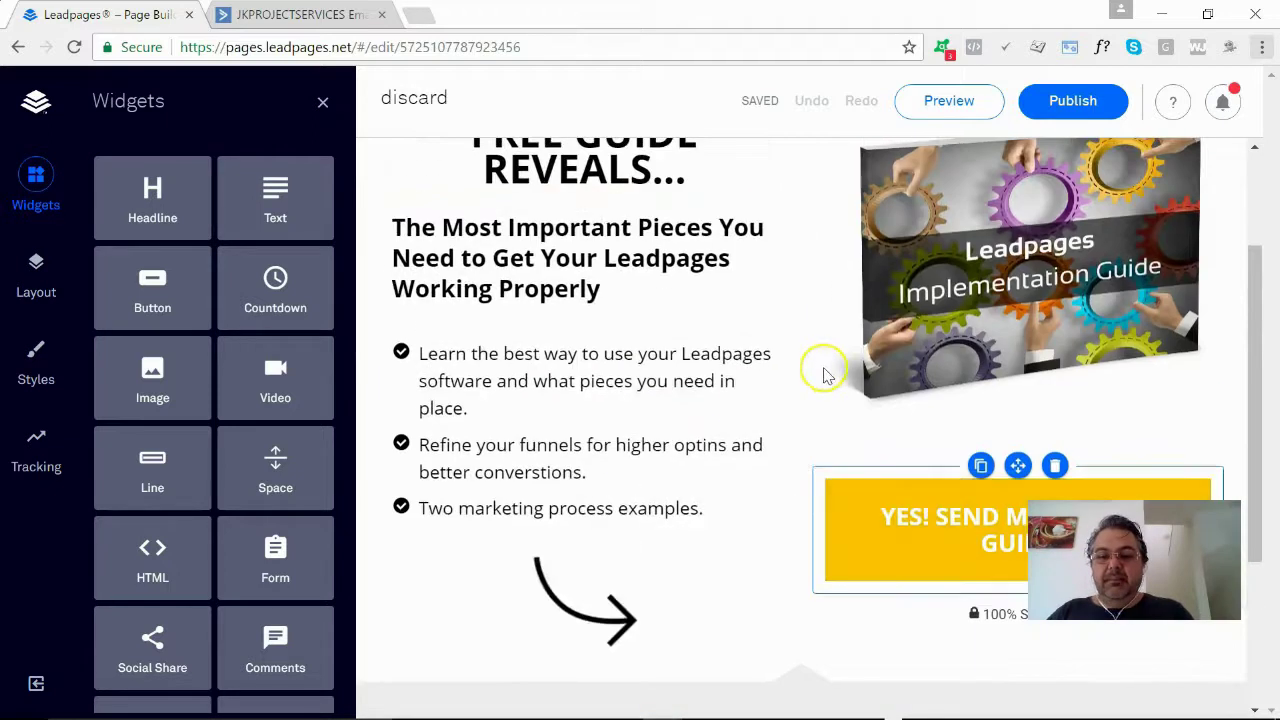
scroll(1068, 408, "down", 1)
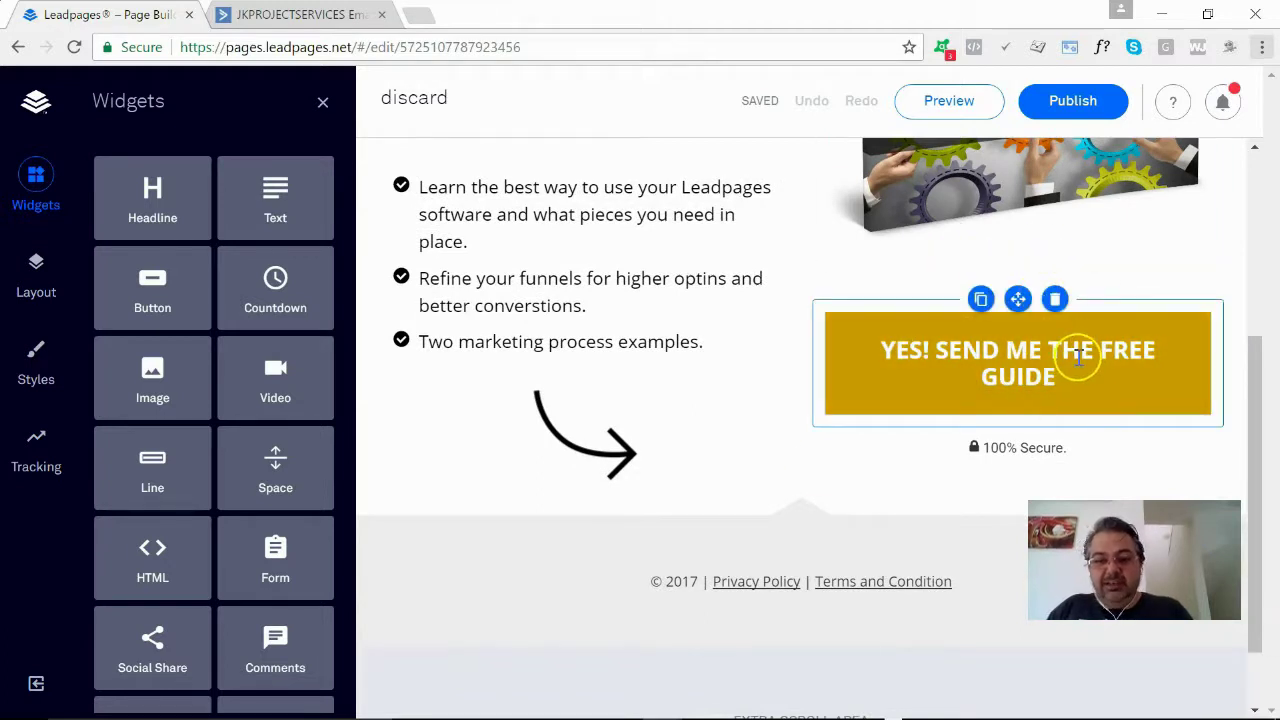
- Open My Leadbox 1, linked to the "YES! SEND ME THE FREE GUIDE" button, for editing
left_click(1010, 352)
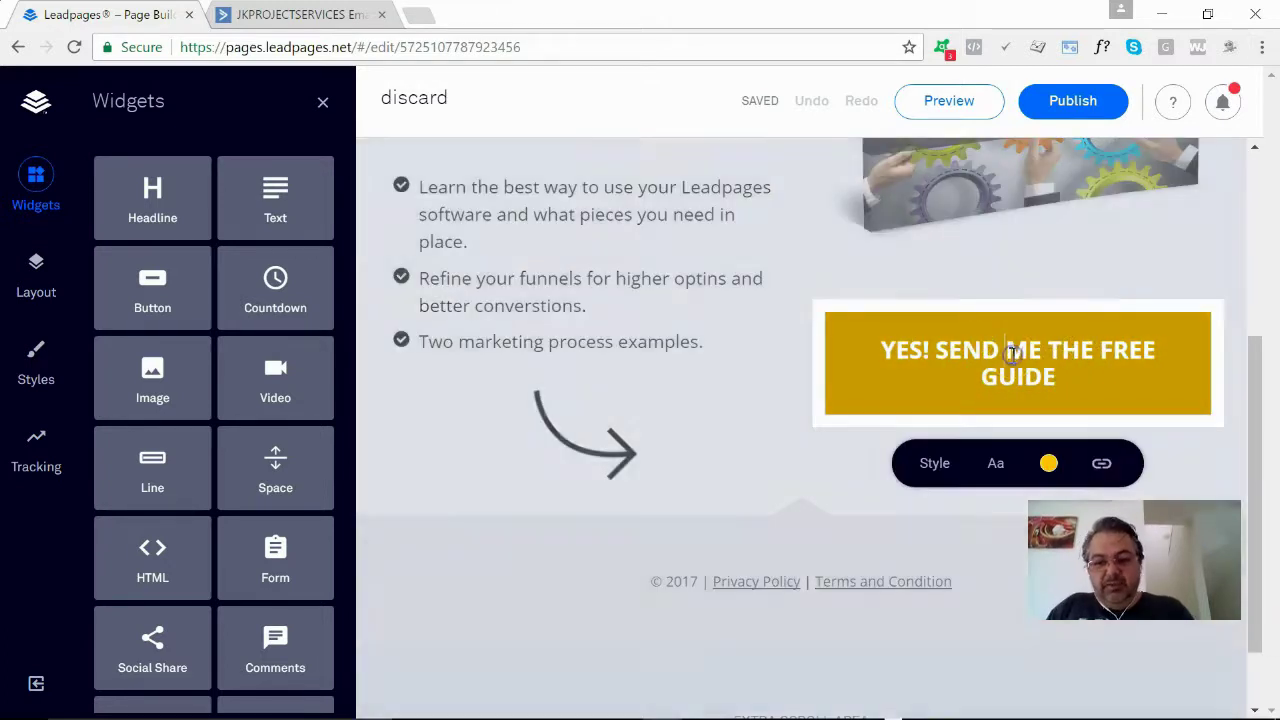
left_click(1103, 464)
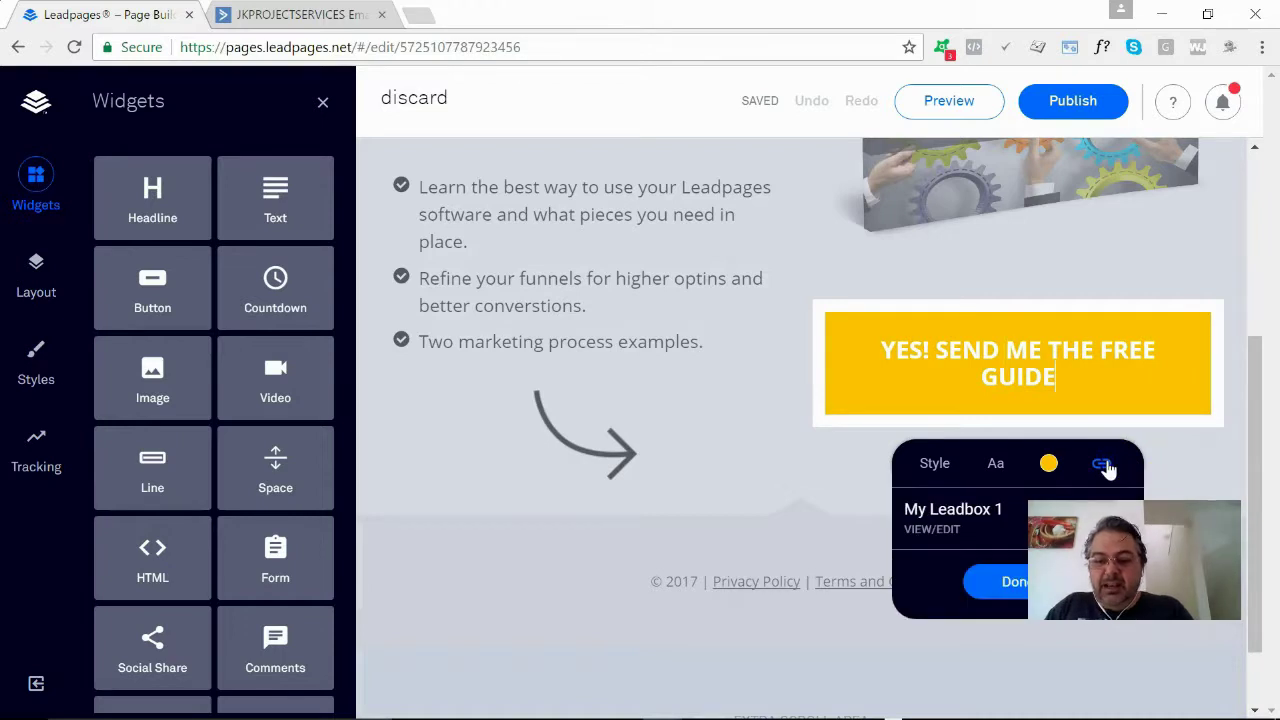
left_click(938, 535)
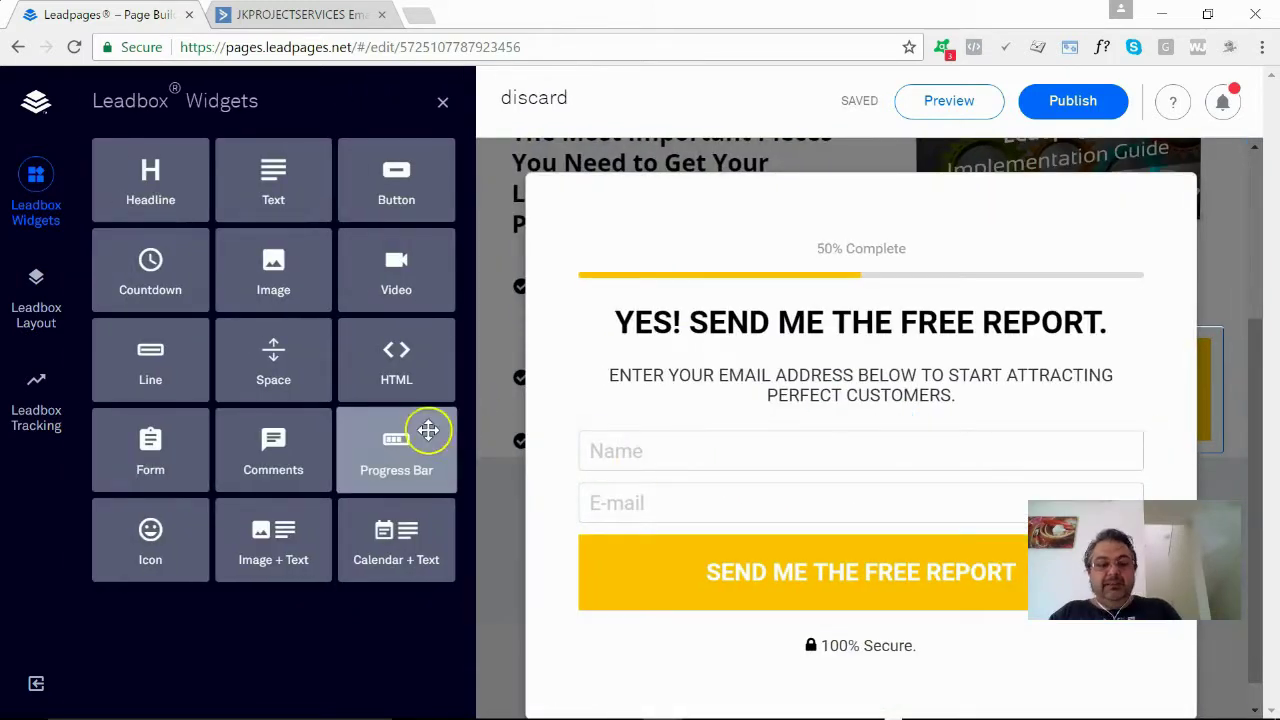
- Open the settings of the Leadbox opt-in form and expand its ActiveCampaign Account integration
scroll(837, 423, "down", 1)
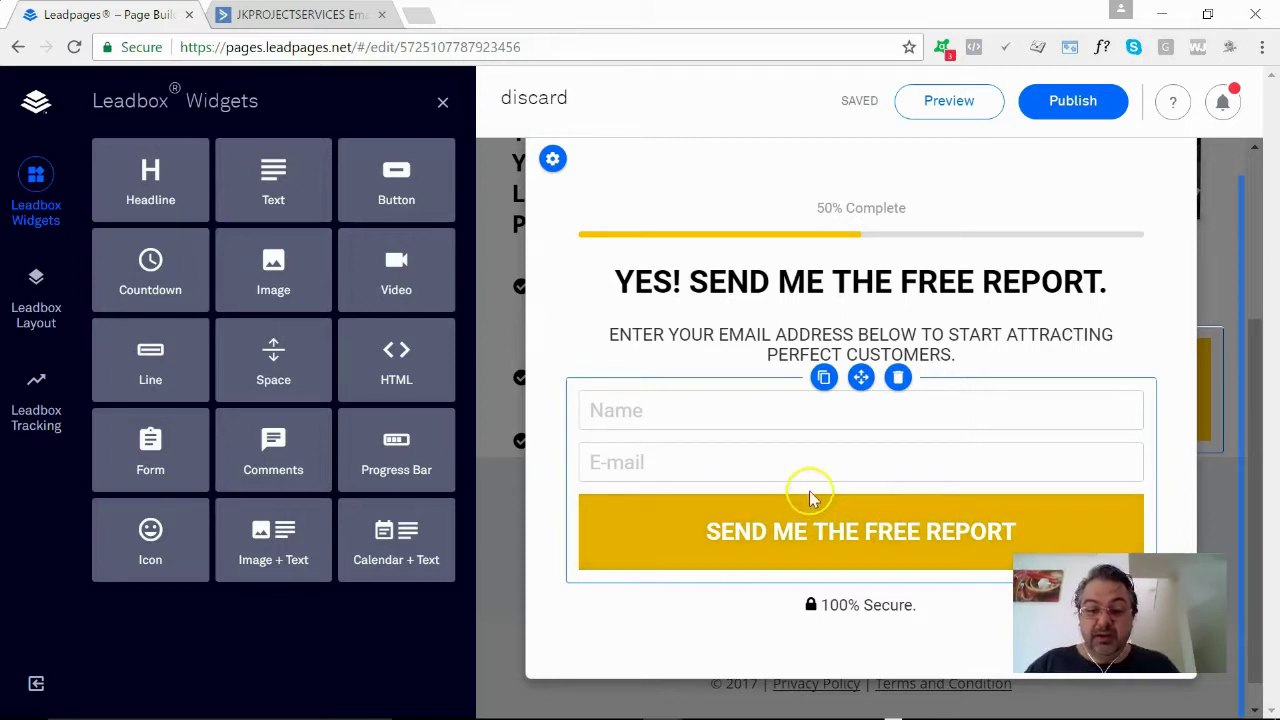
left_click(856, 528)
left_click(856, 526)
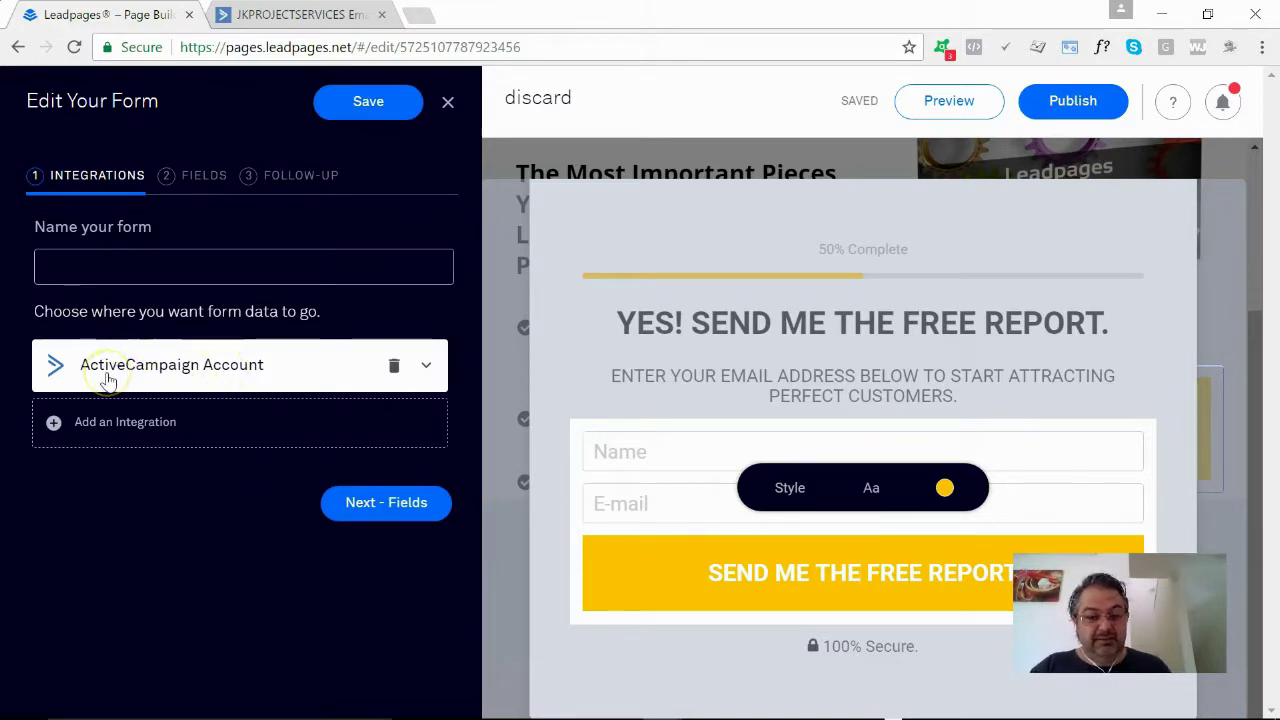
left_click(426, 366)
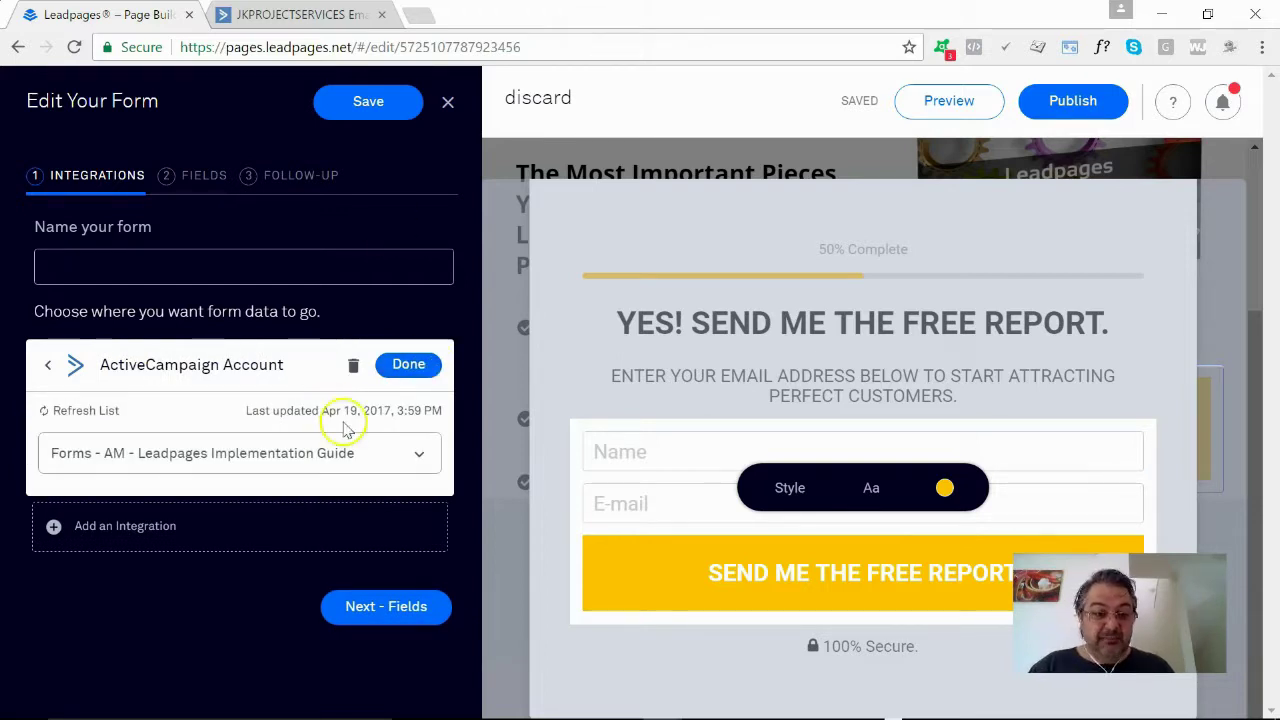
- Browse the ActiveCampaign forms that can receive the Leadbox form data
left_click(338, 453)
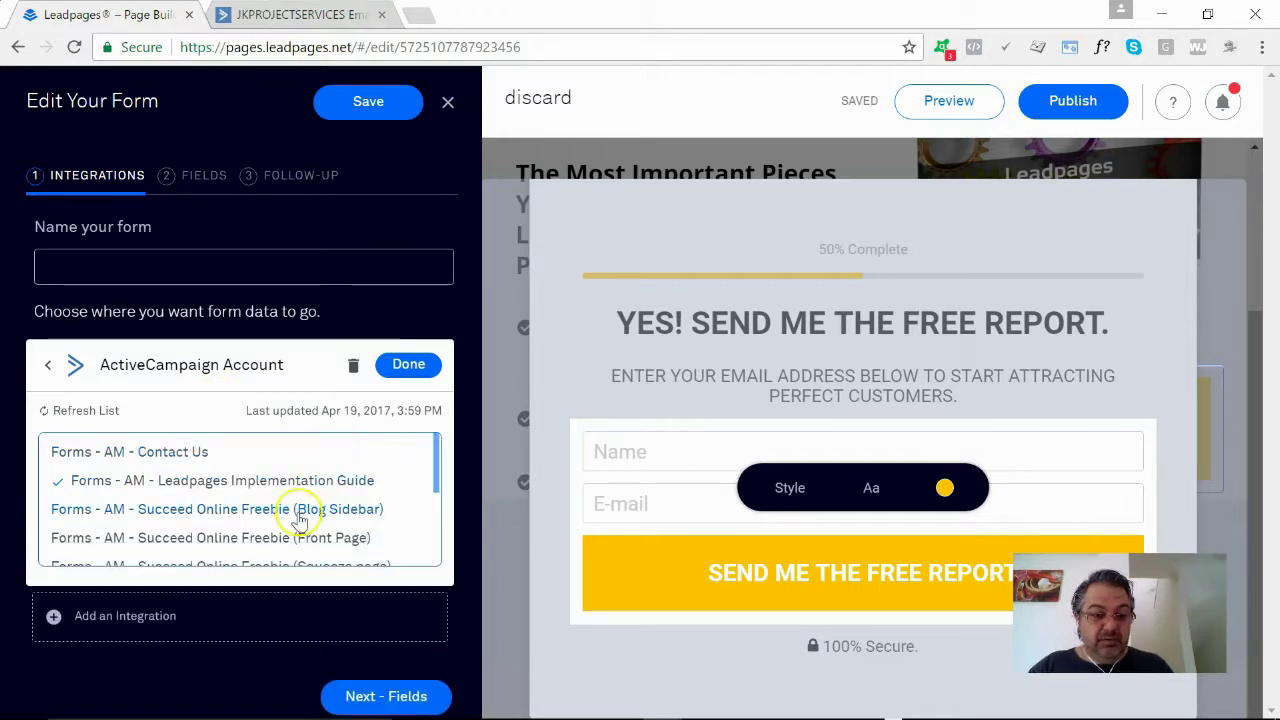
scroll(300, 518, "down", 5)
scroll(302, 518, "up", 5)
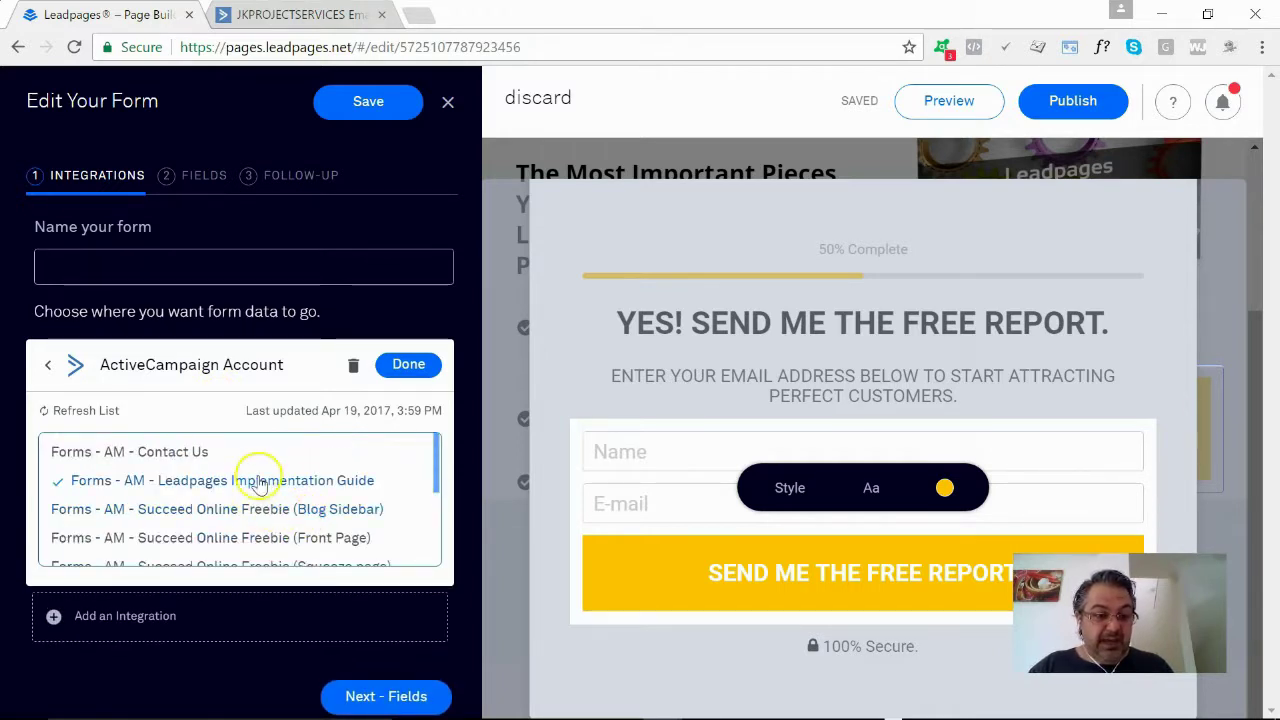
- Switch to ActiveCampaign and examine its Forms list, including AM - Leadpages Implementation Guide
left_click(287, 18)
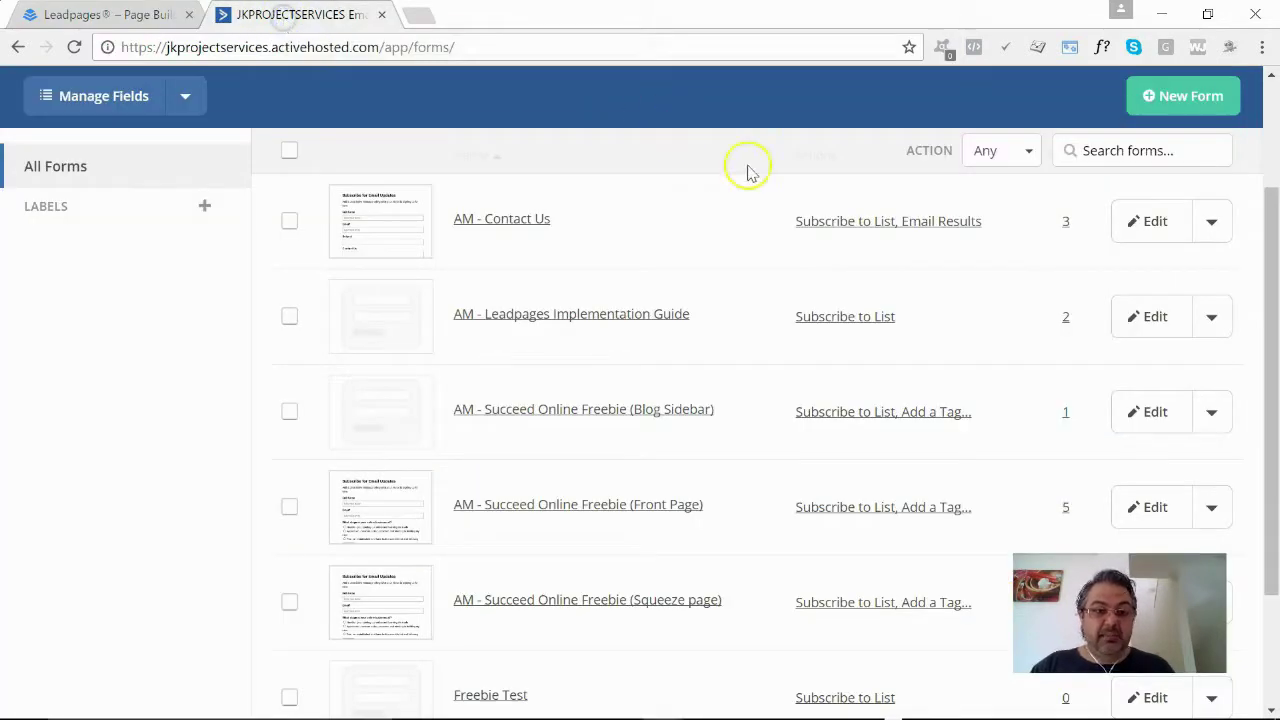
scroll(851, 240, "down", 2)
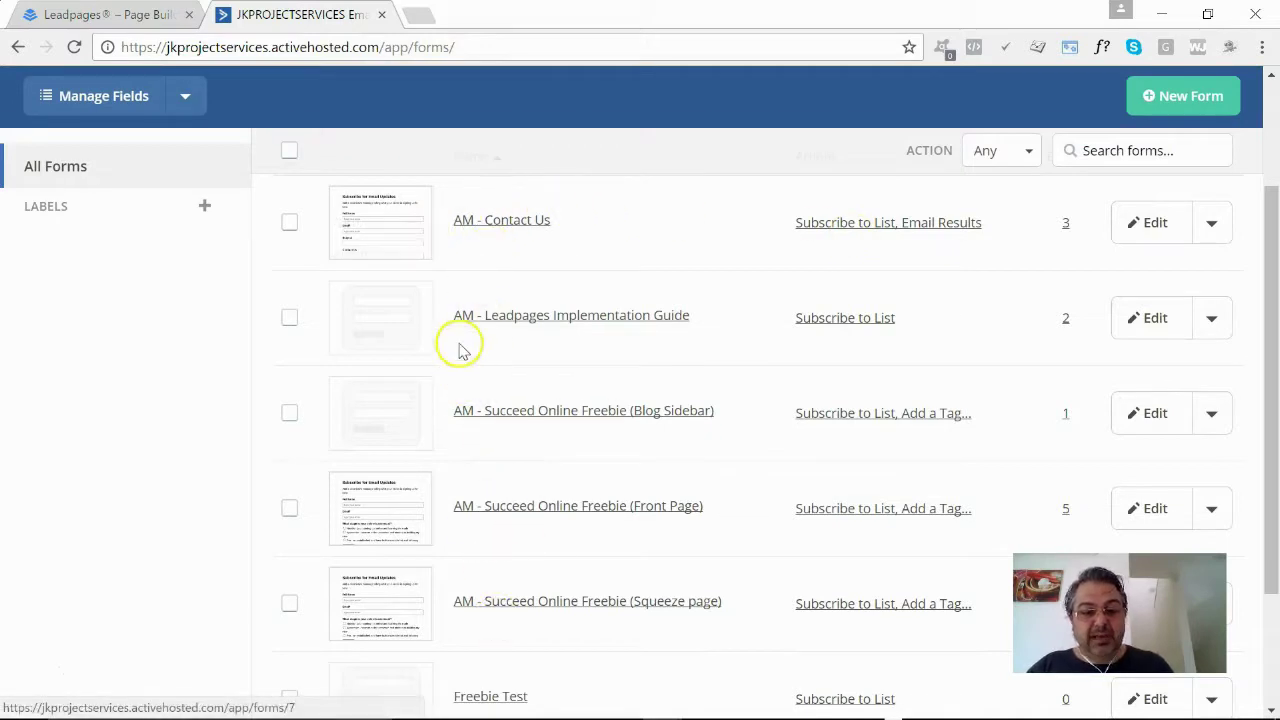
scroll(520, 370, "up", 2)
scroll(523, 374, "down", 2)
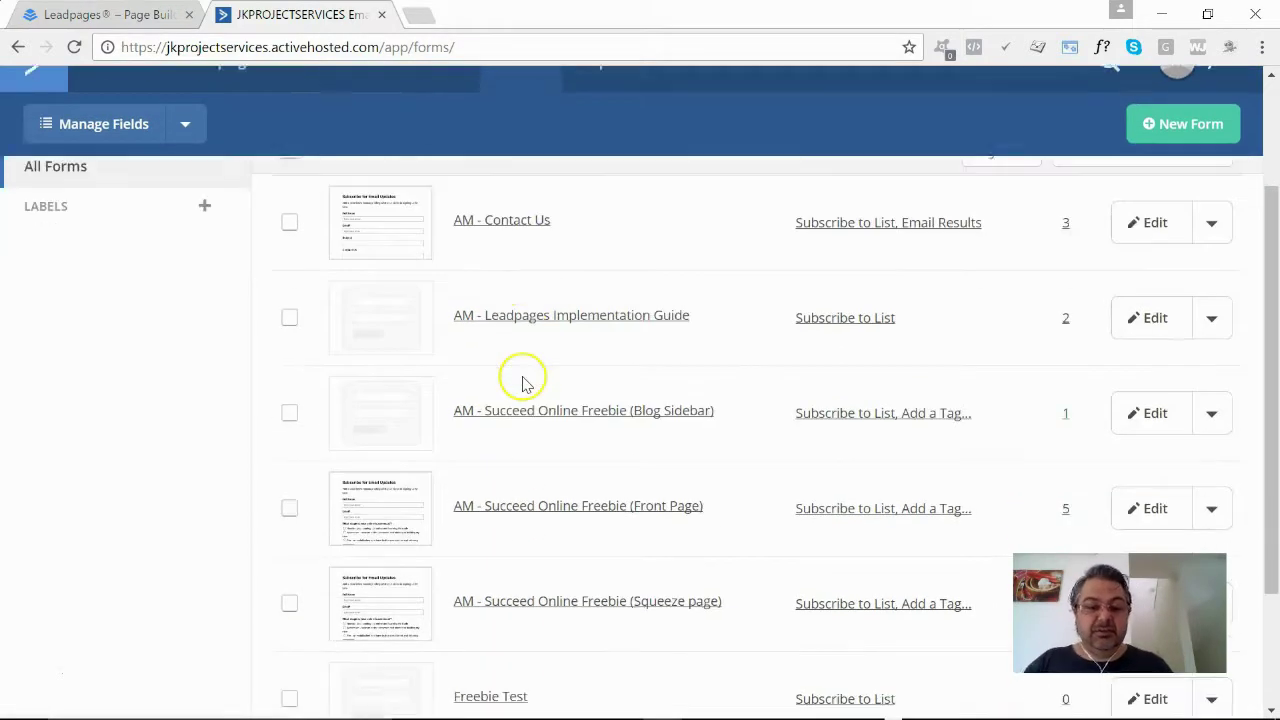
scroll(531, 374, "up", 2)
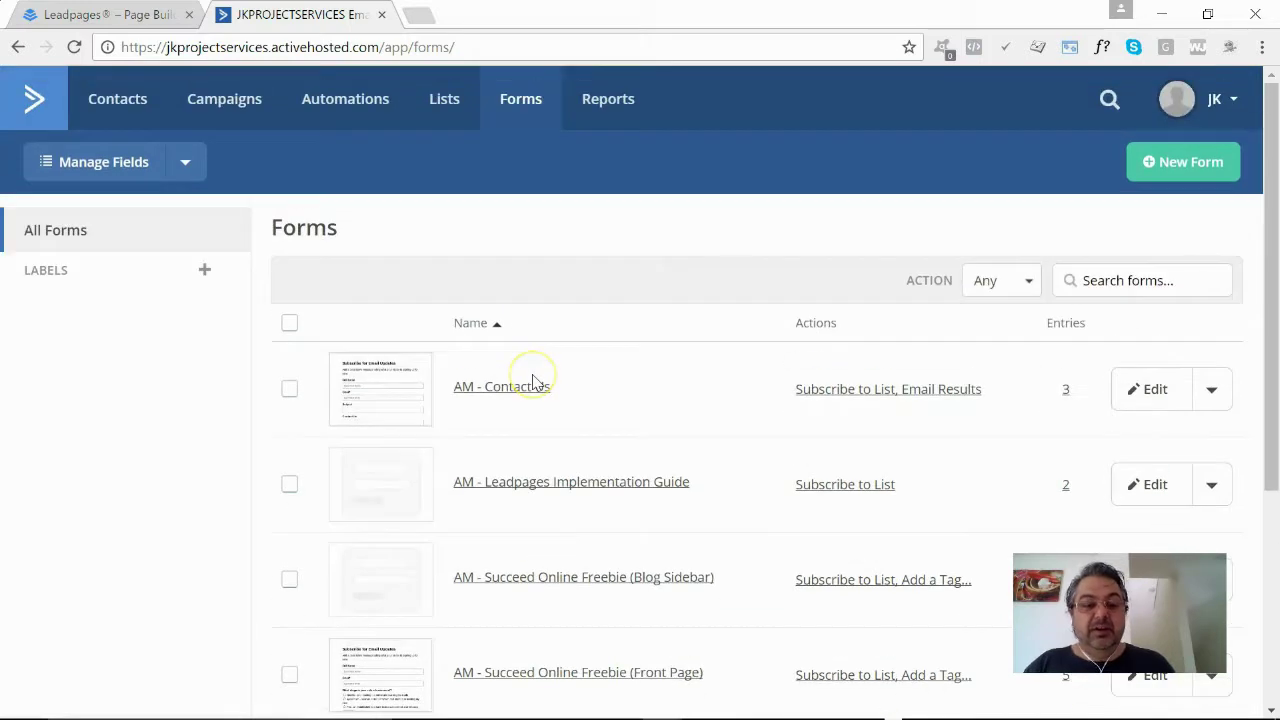
scroll(531, 378, "down", 2)
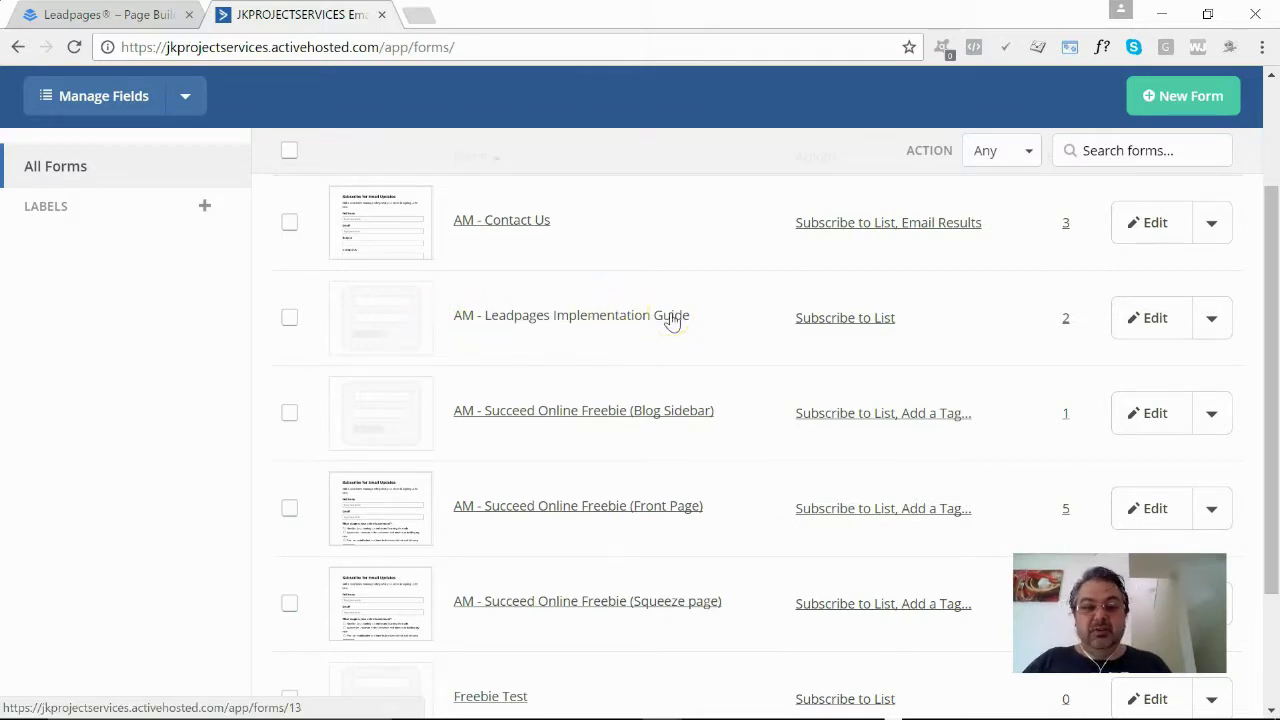
- Back in Leadpages, select Forms - AM - Leadpages Implementation Guide as the data destination and go through the form's Fields and Follow-Up settings
left_click(106, 16)
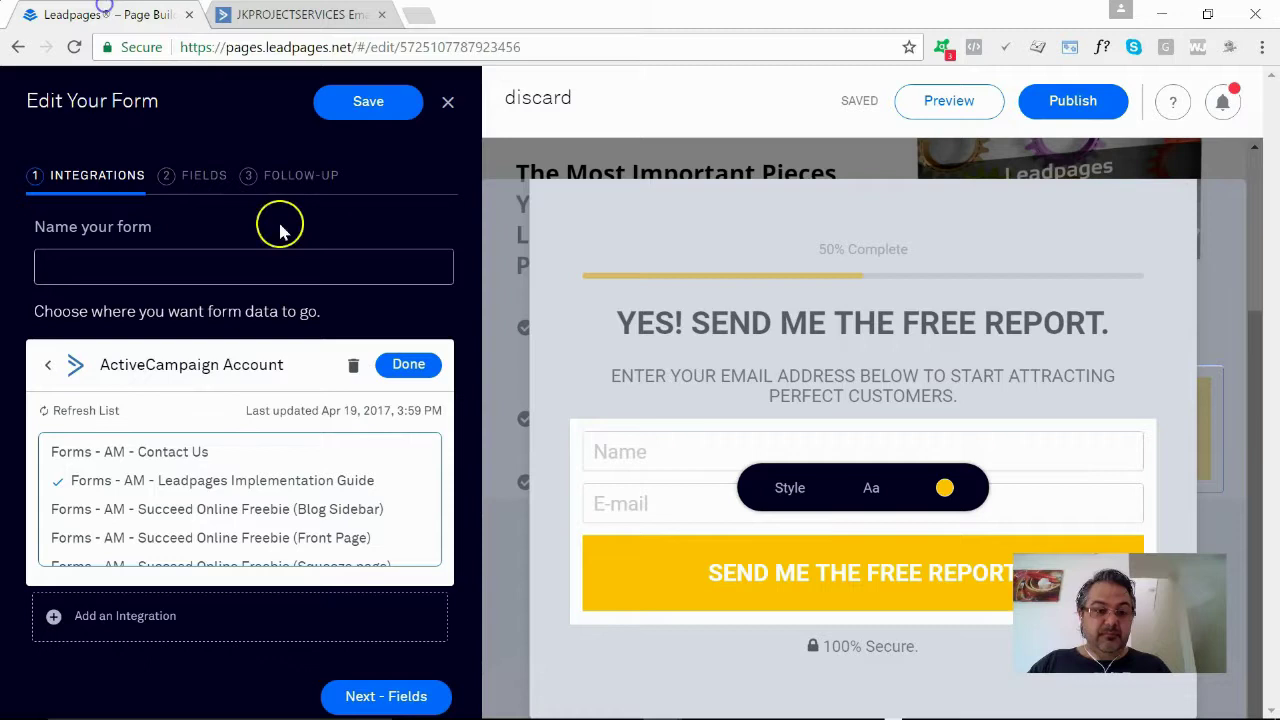
left_click(206, 480)
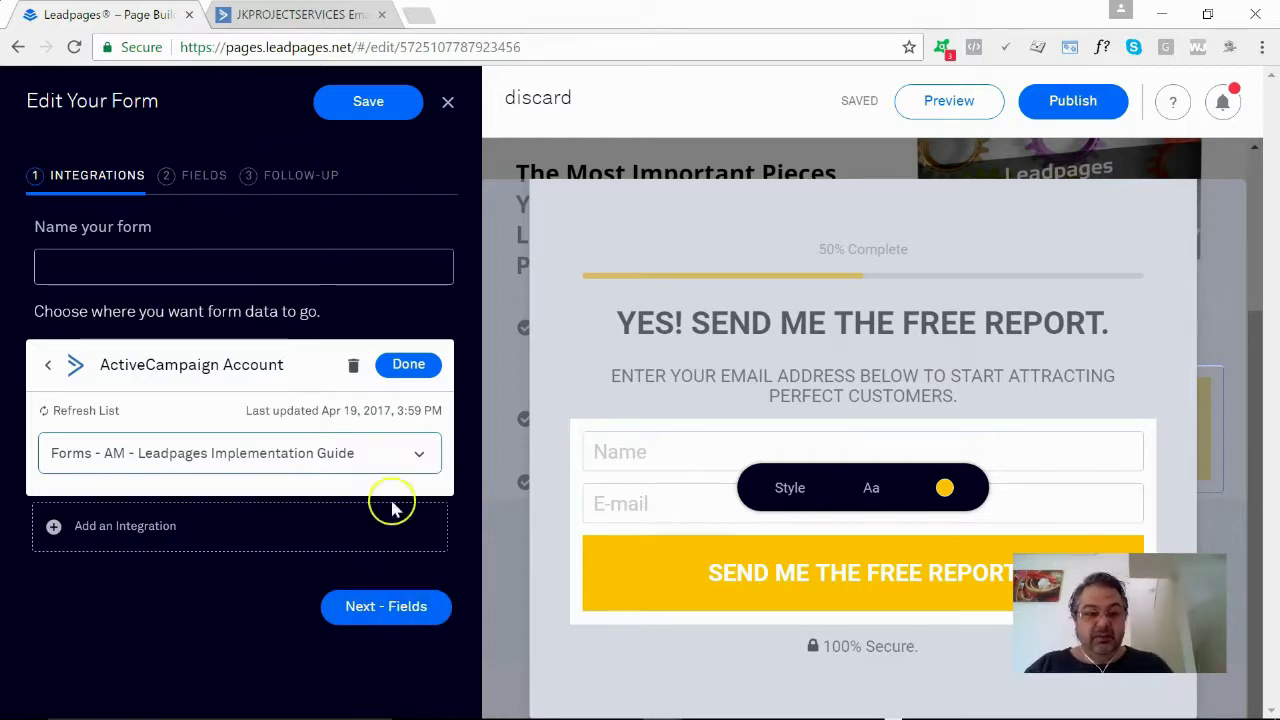
left_click(388, 607)
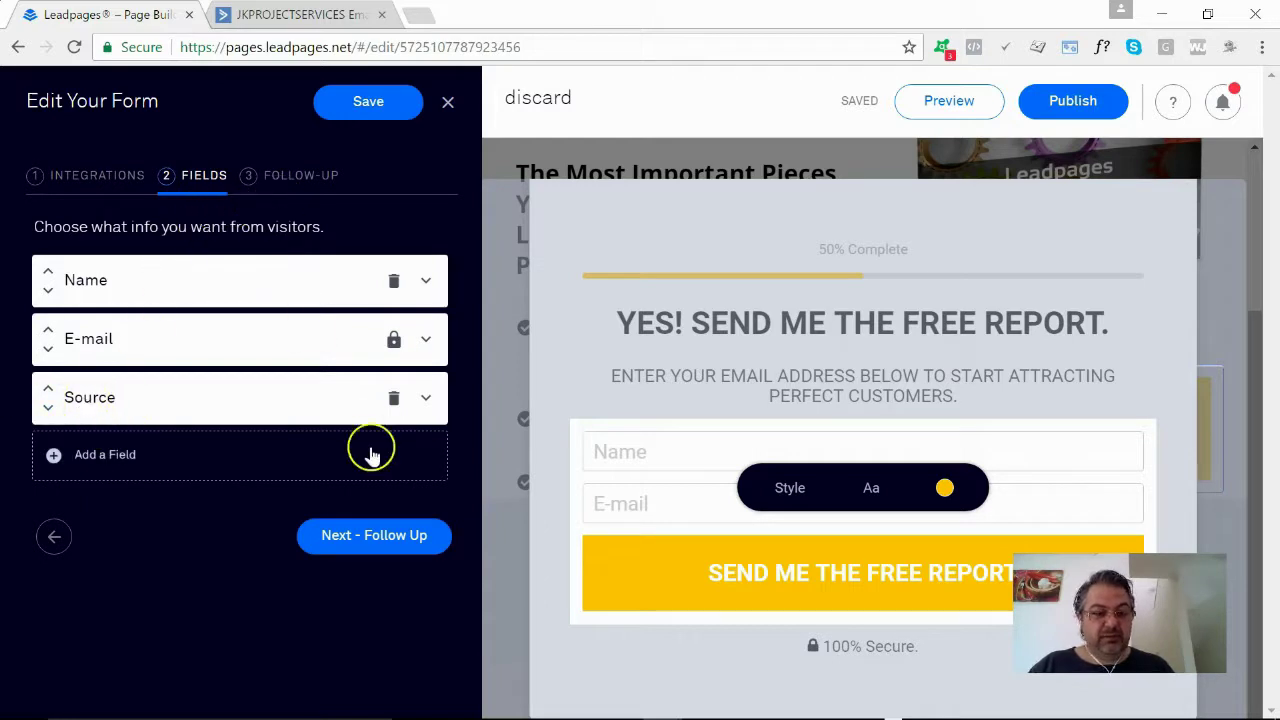
left_click(355, 537)
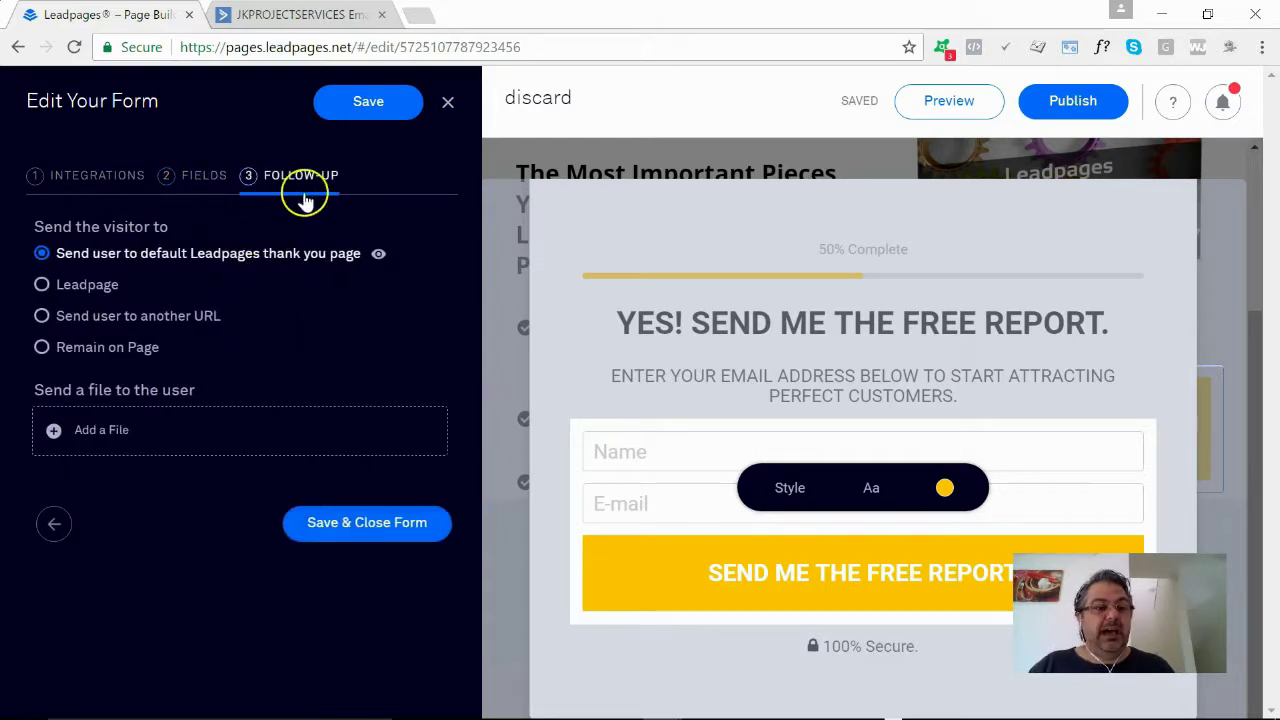
- Return to the form's Integrations settings and reselect Forms - AM - Leadpages Implementation Guide in the ActiveCampaign list
left_click(94, 184)
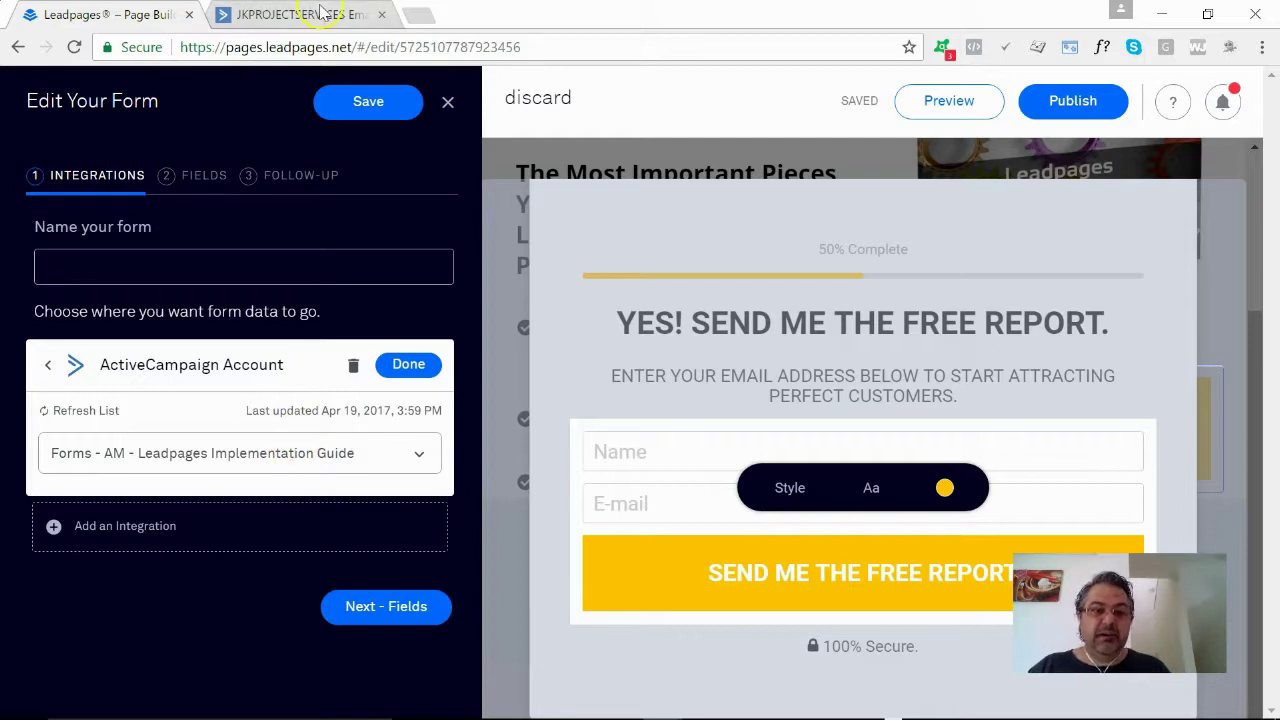
left_click(278, 458)
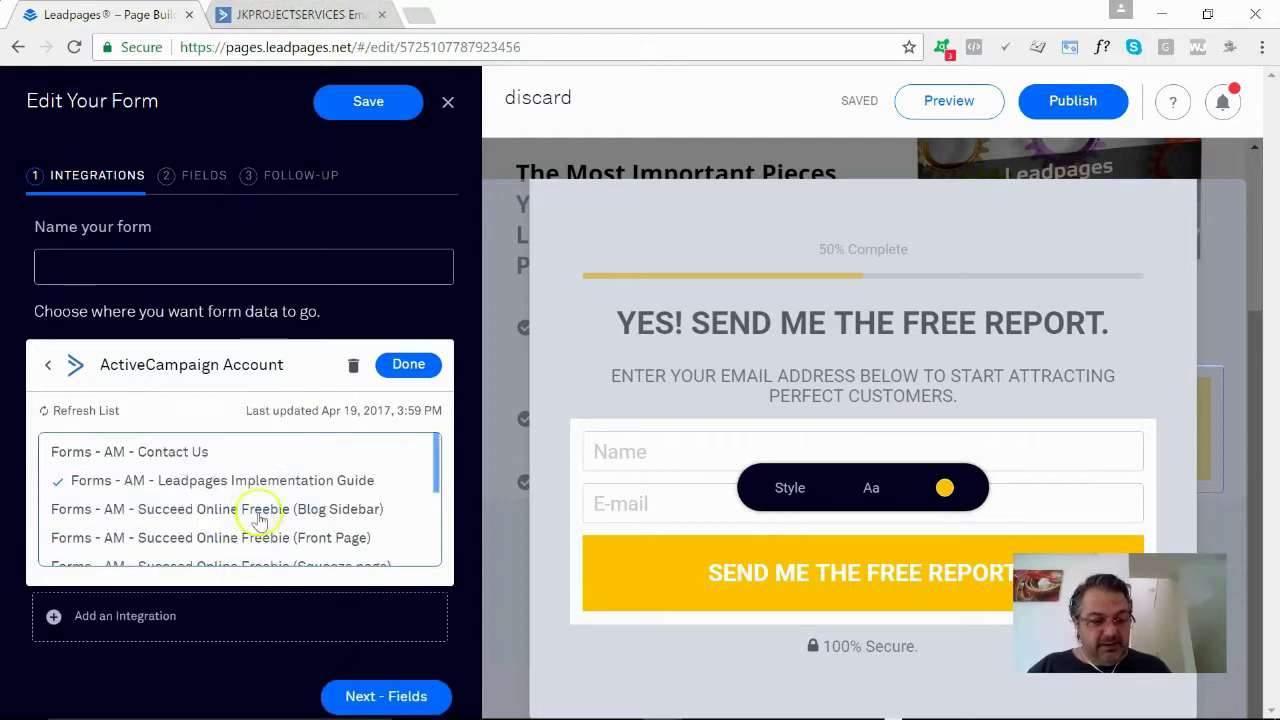
left_click(243, 480)
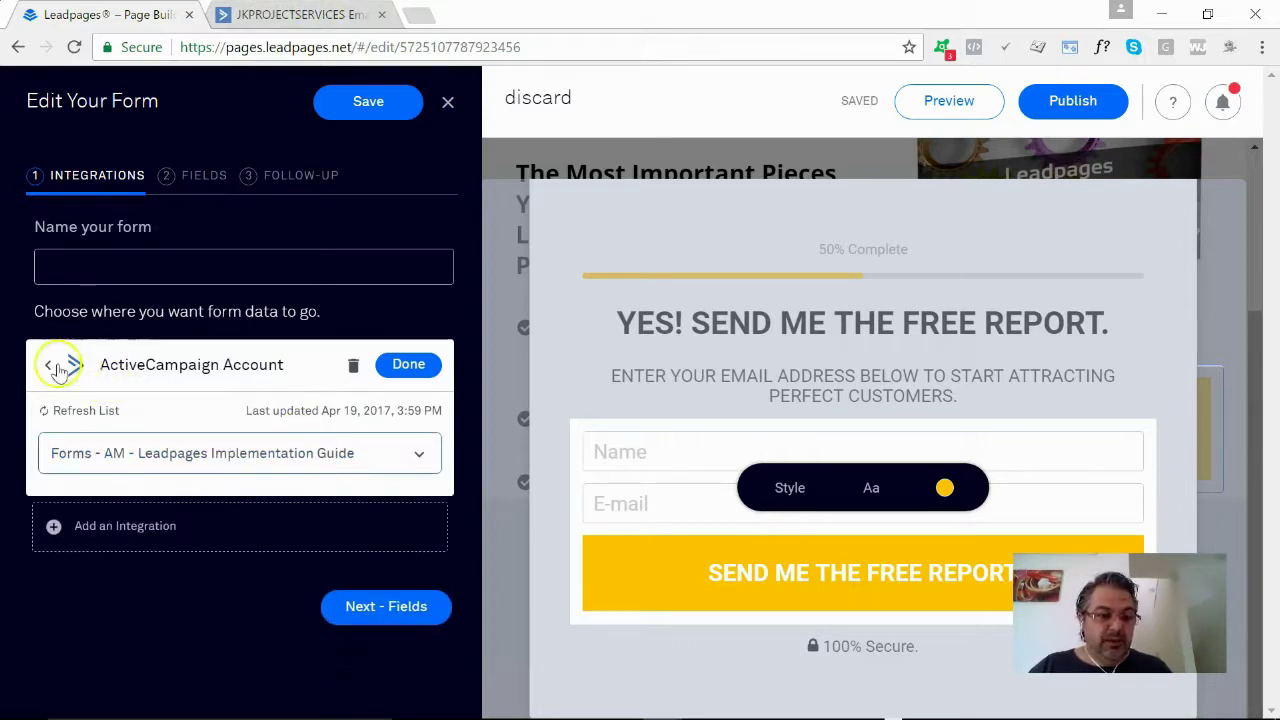
- Open the additional integration services and examine the connected accounts and the other services available to connect
left_click(128, 529)
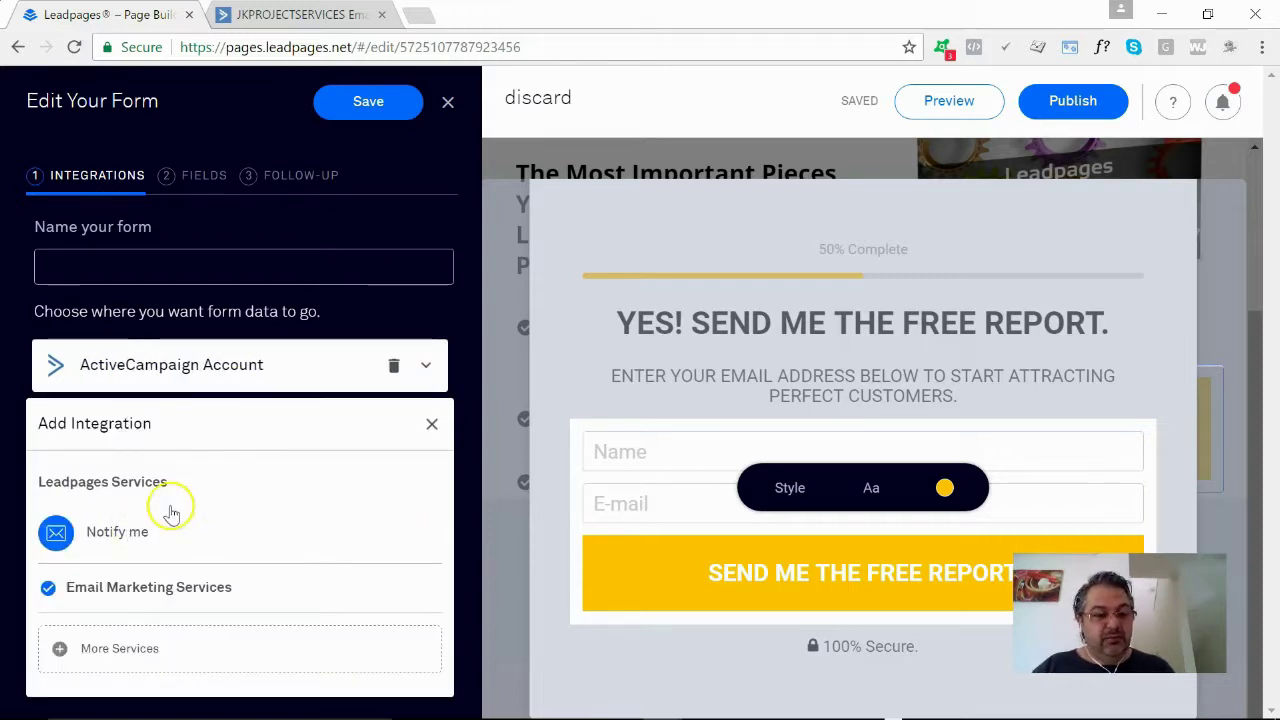
left_click(97, 649)
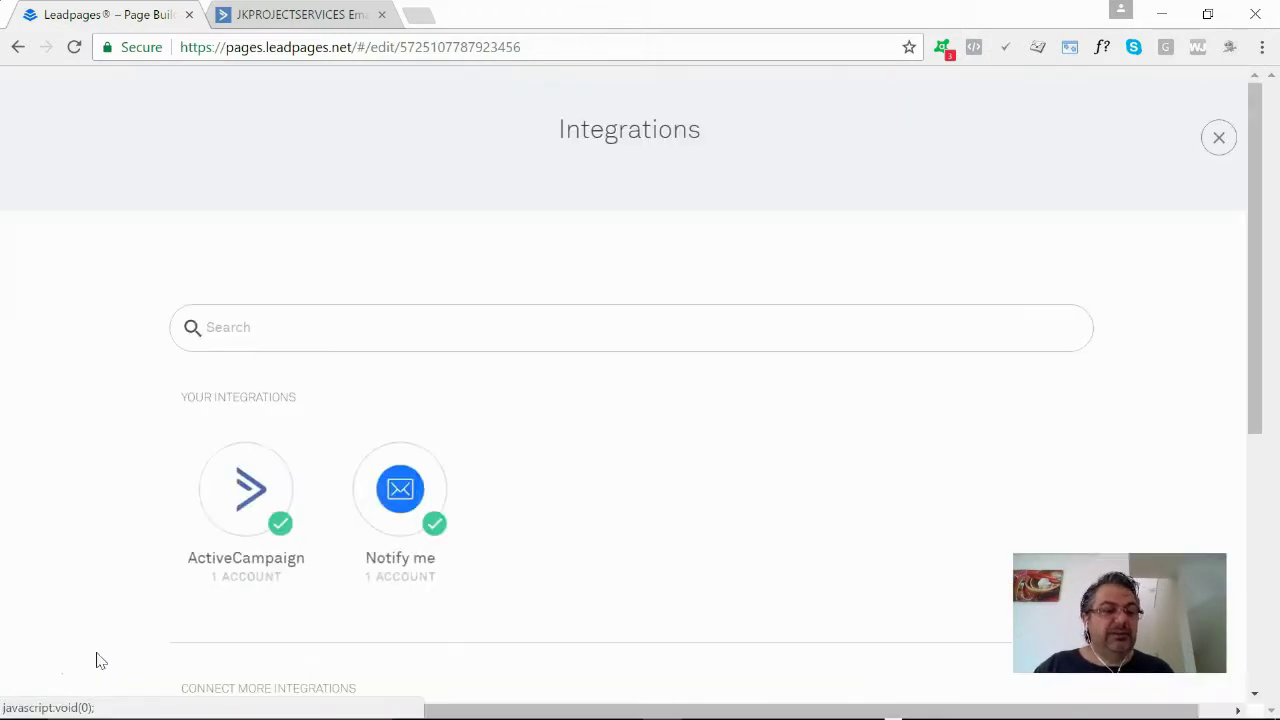
scroll(535, 537, "down", 5)
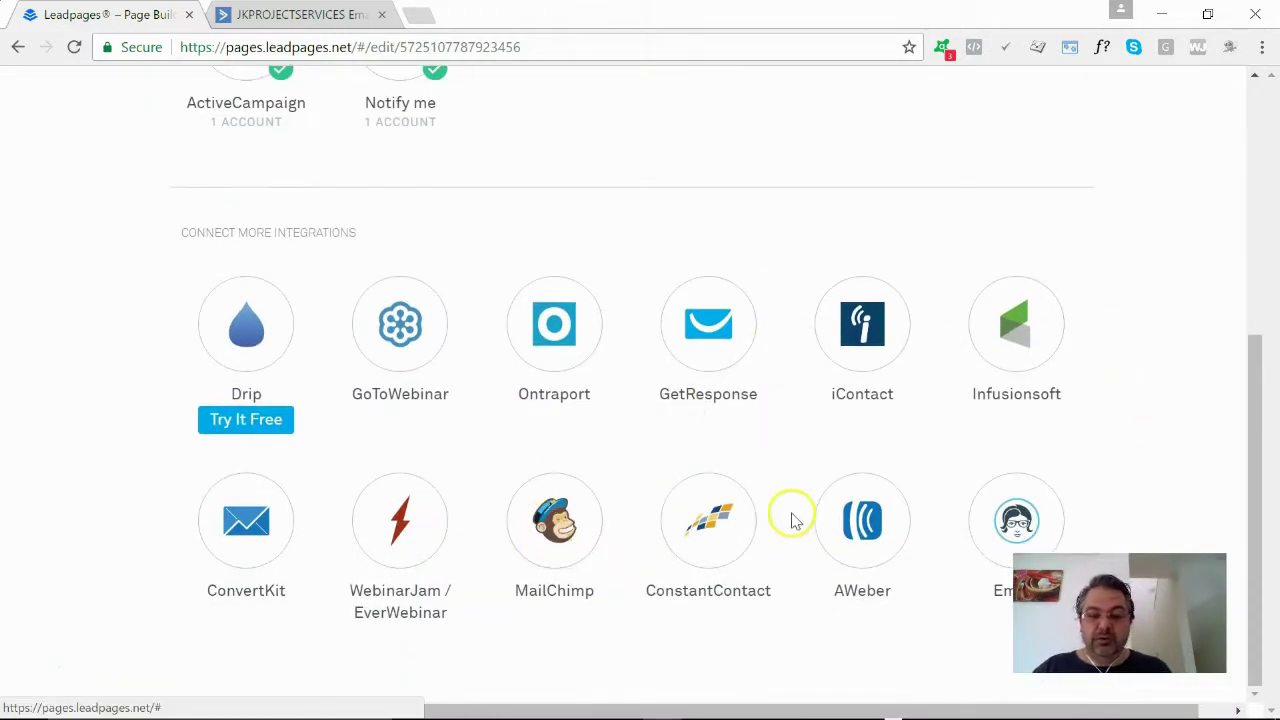
scroll(612, 516, "up", 3)
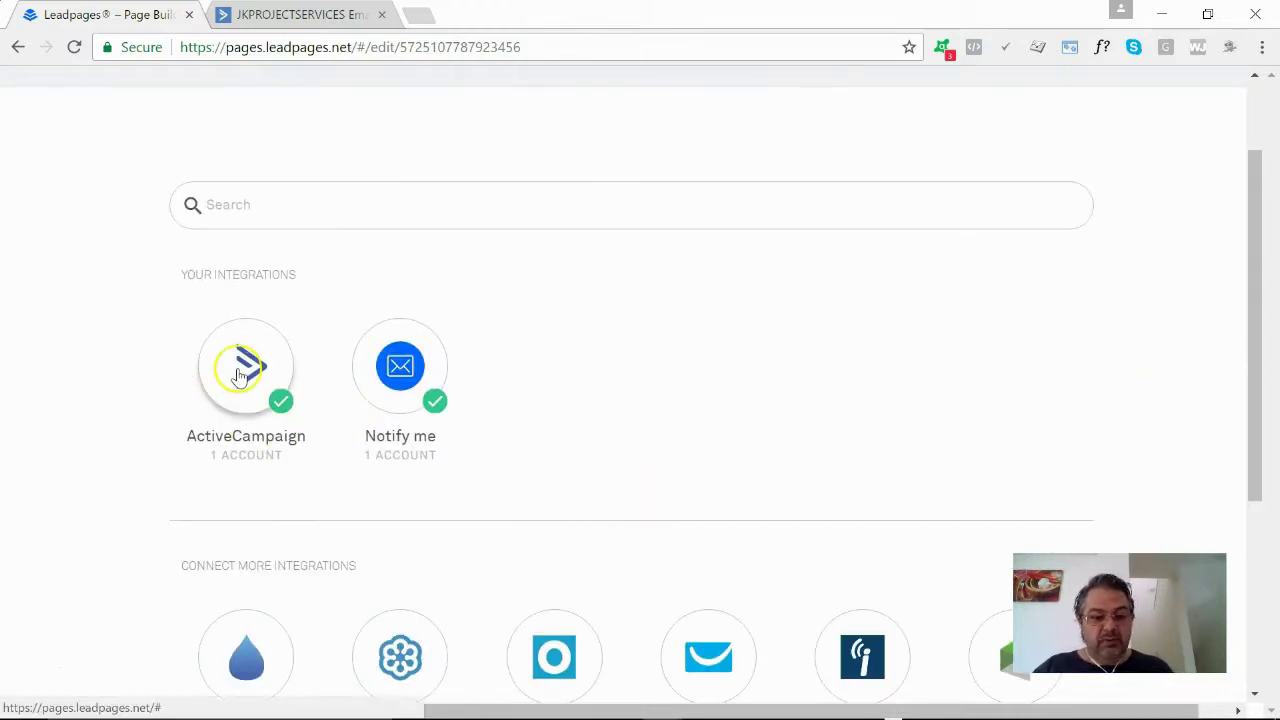
scroll(243, 374, "down", 3)
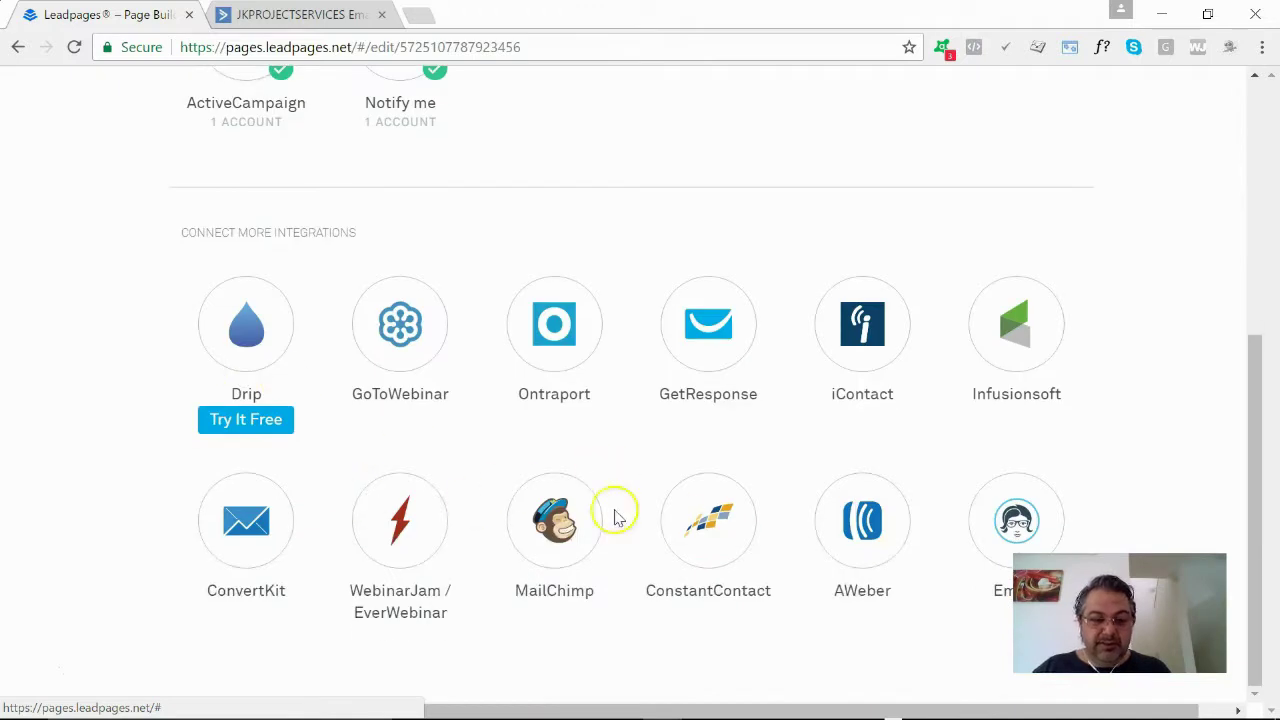
scroll(560, 470, "up", 4)
- Open the ActiveCampaign integration and check the options for ActiveCampaign Account #1
left_click(250, 487)
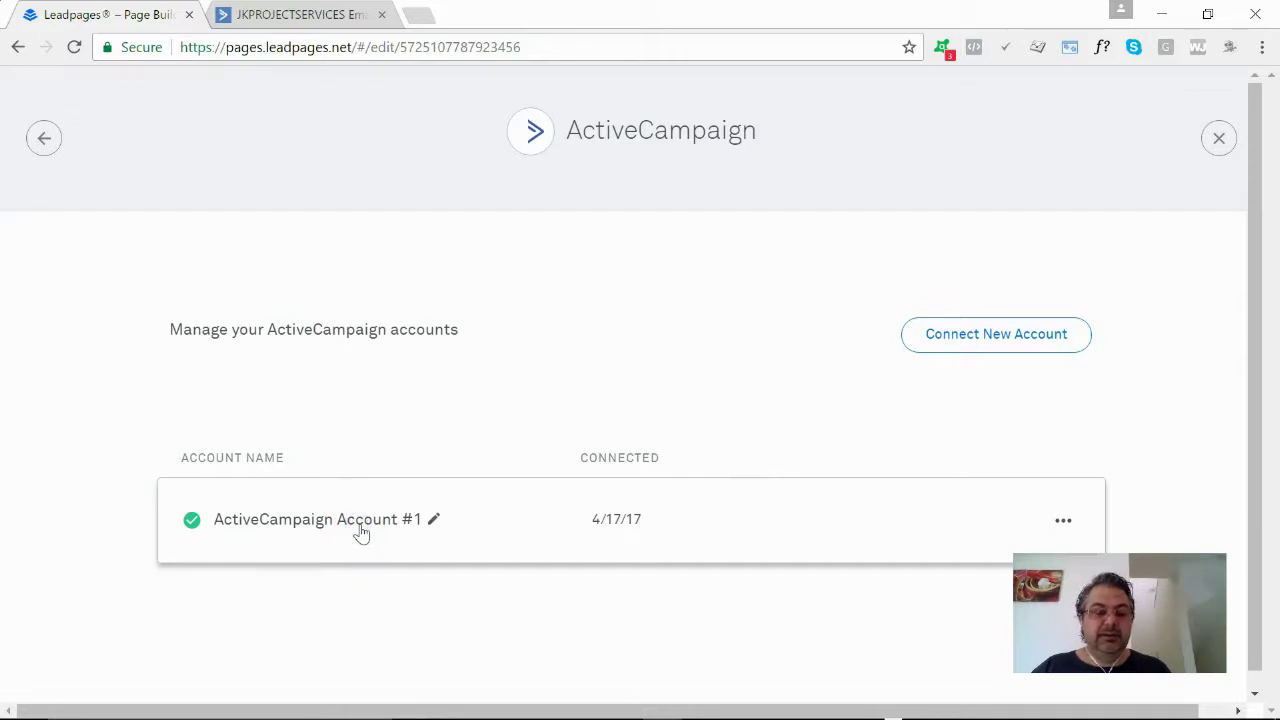
left_click(1064, 522)
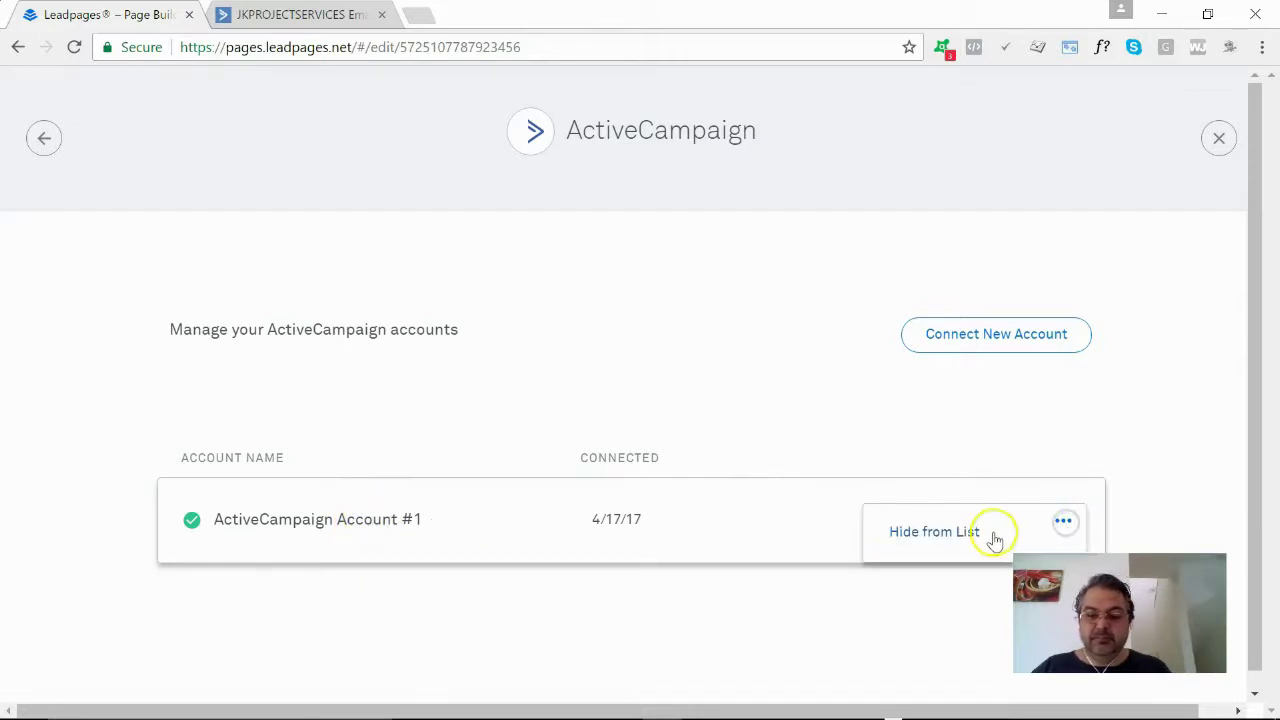
left_click(832, 447)
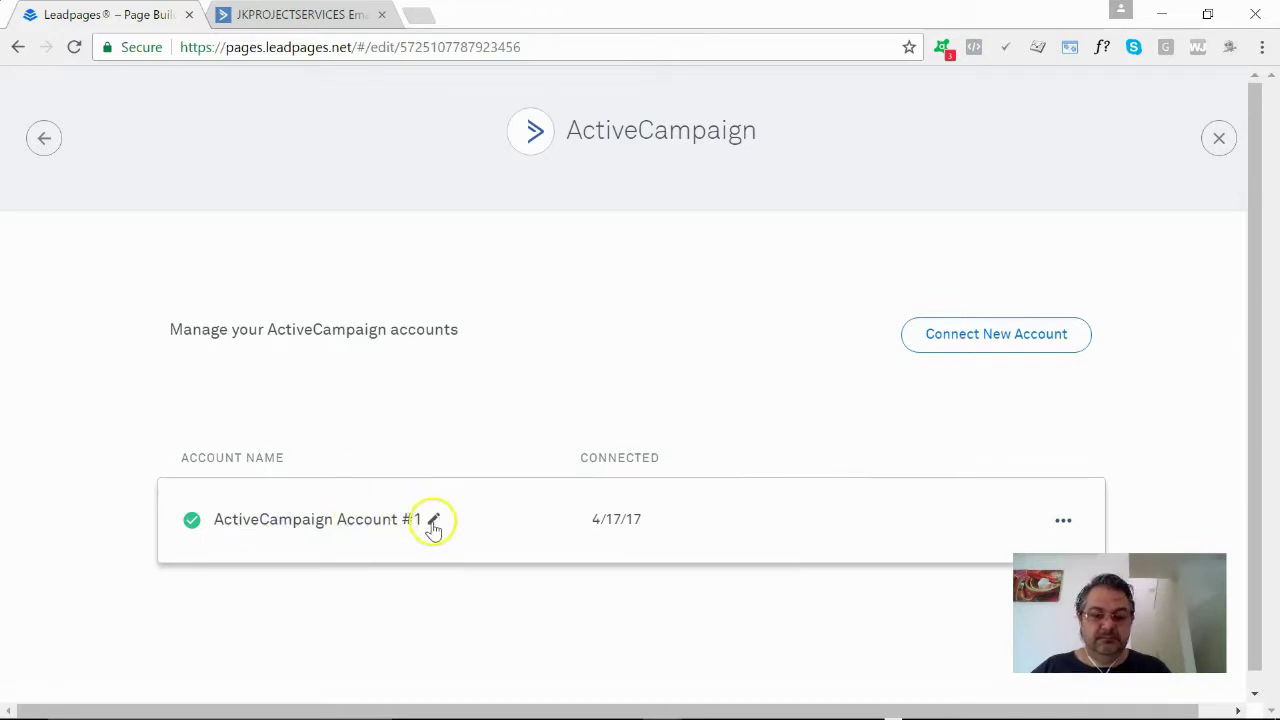
- Open the connection details of ActiveCampaign Account #1 and examine the API URL, API key and account name fields and the help links
left_click(806, 535)
scroll(820, 430, "down", 2)
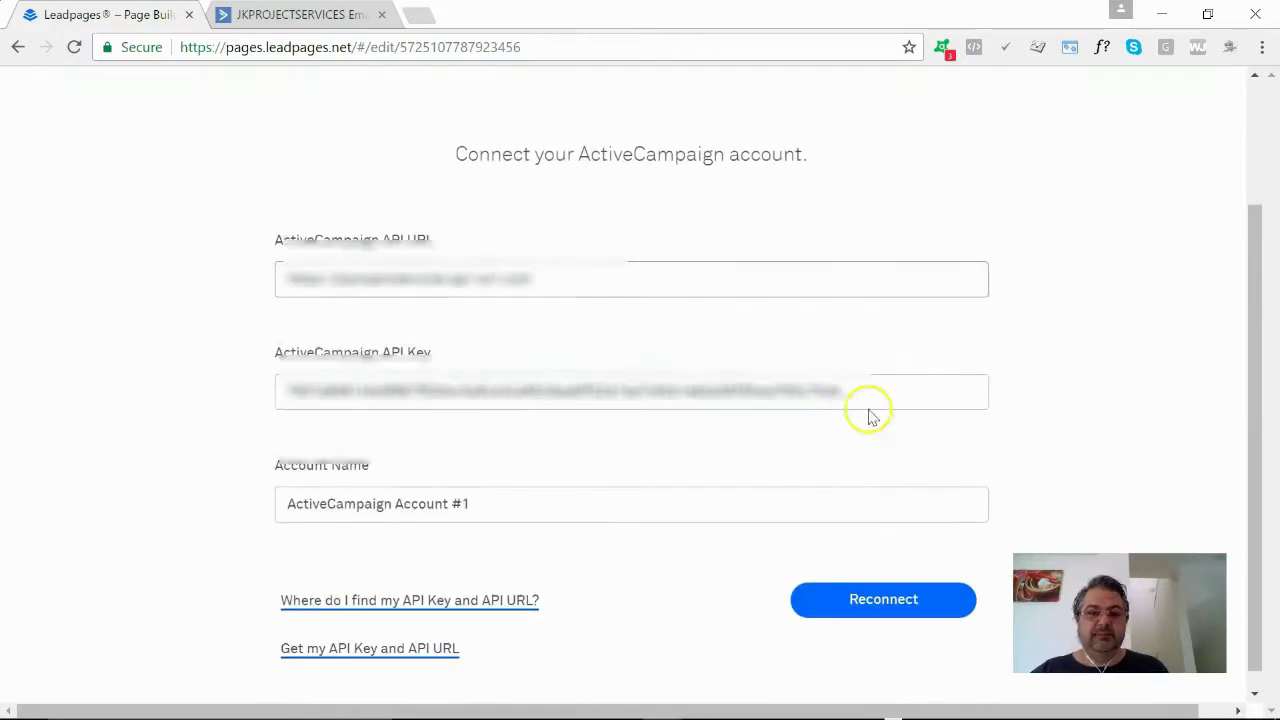
scroll(841, 402, "up", 2)
scroll(837, 429, "down", 2)
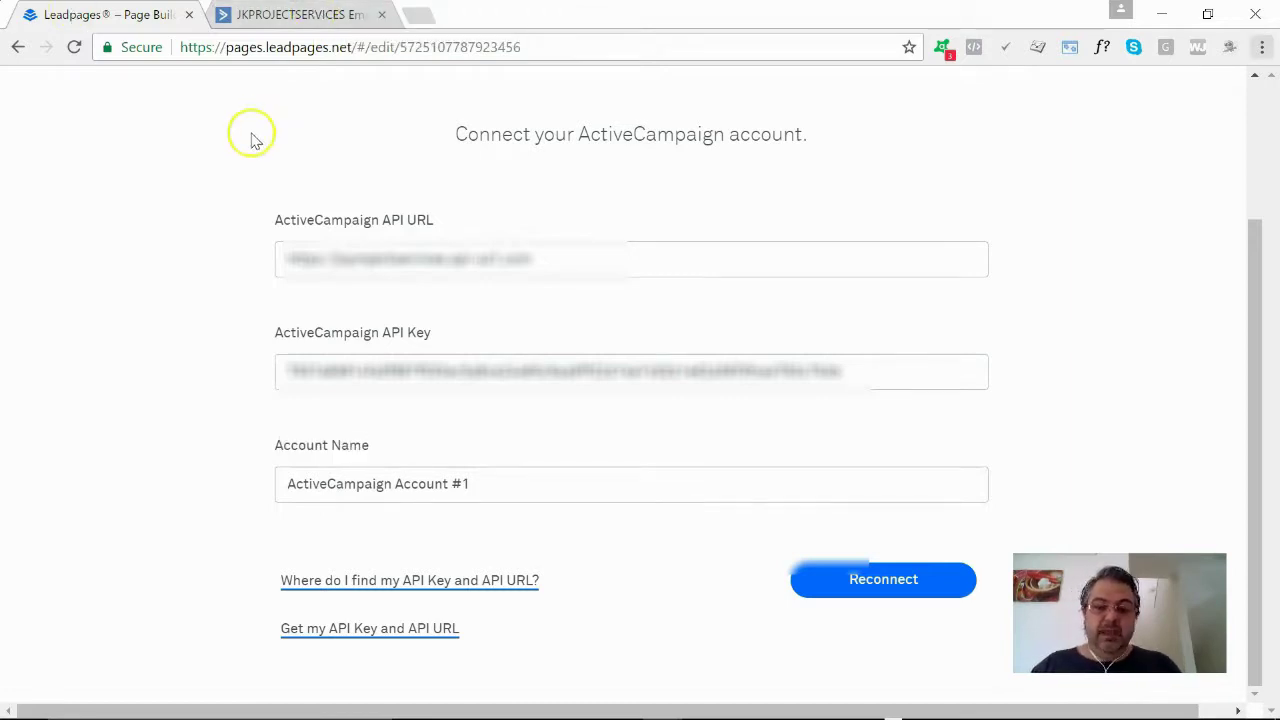
left_click(330, 584)
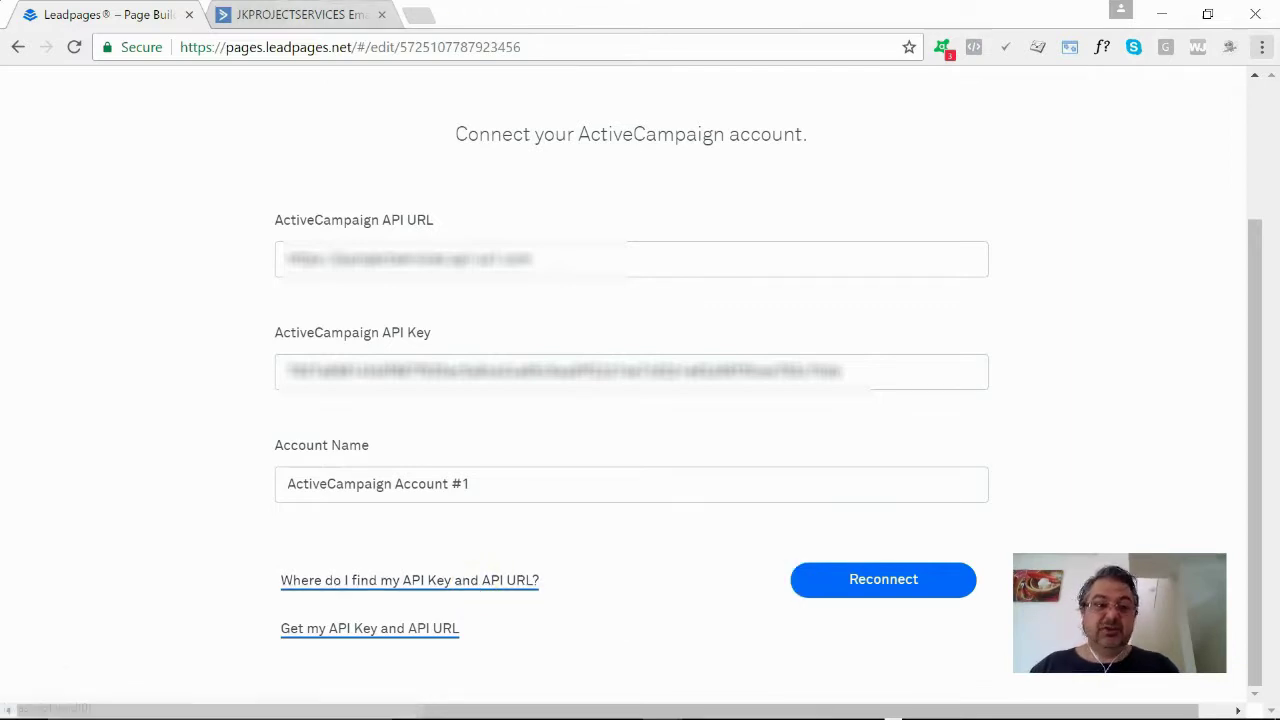
- Switch to ActiveCampaign and open the account's Developer settings to find the API URL and key
left_click(310, 15)
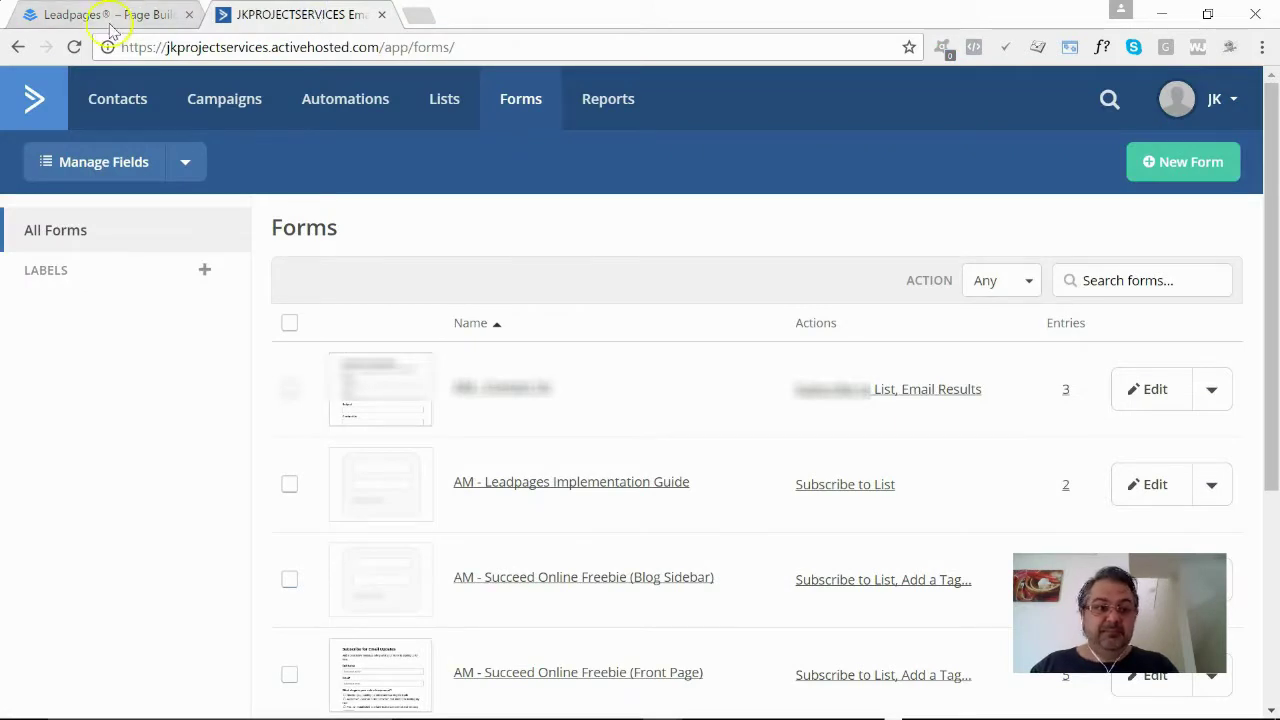
left_click(106, 15)
left_click(292, 15)
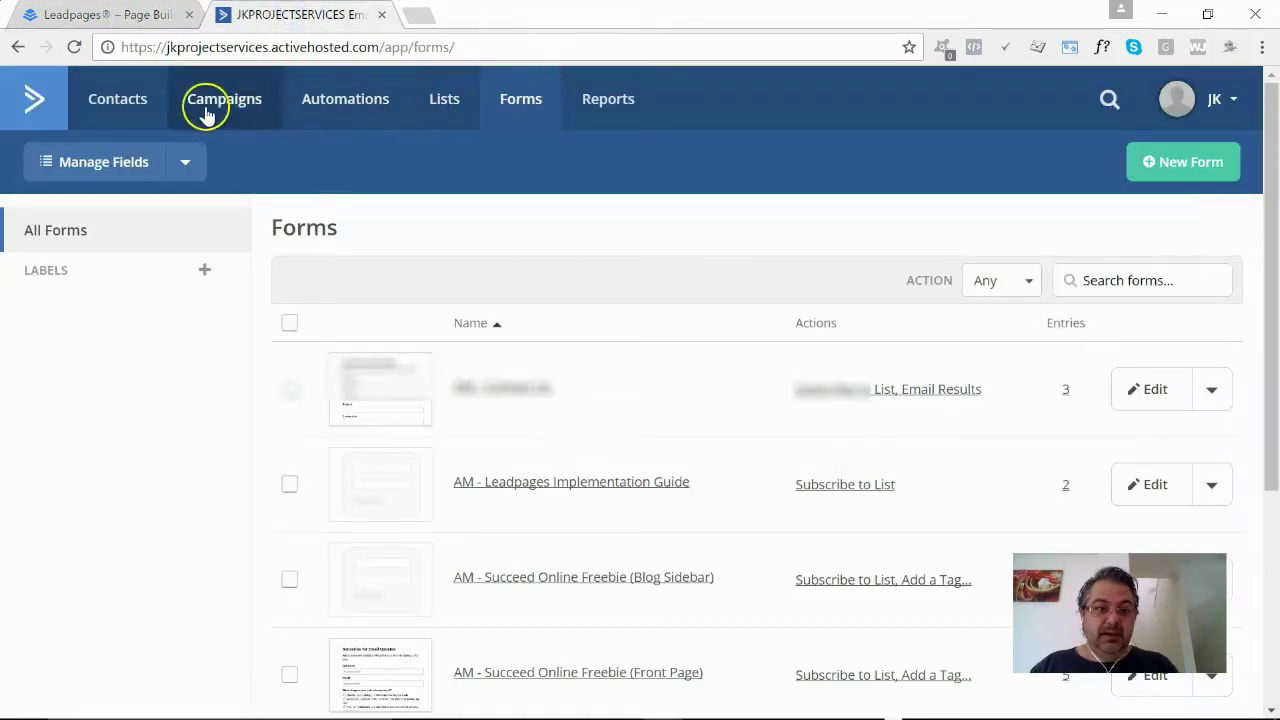
left_click(1224, 100)
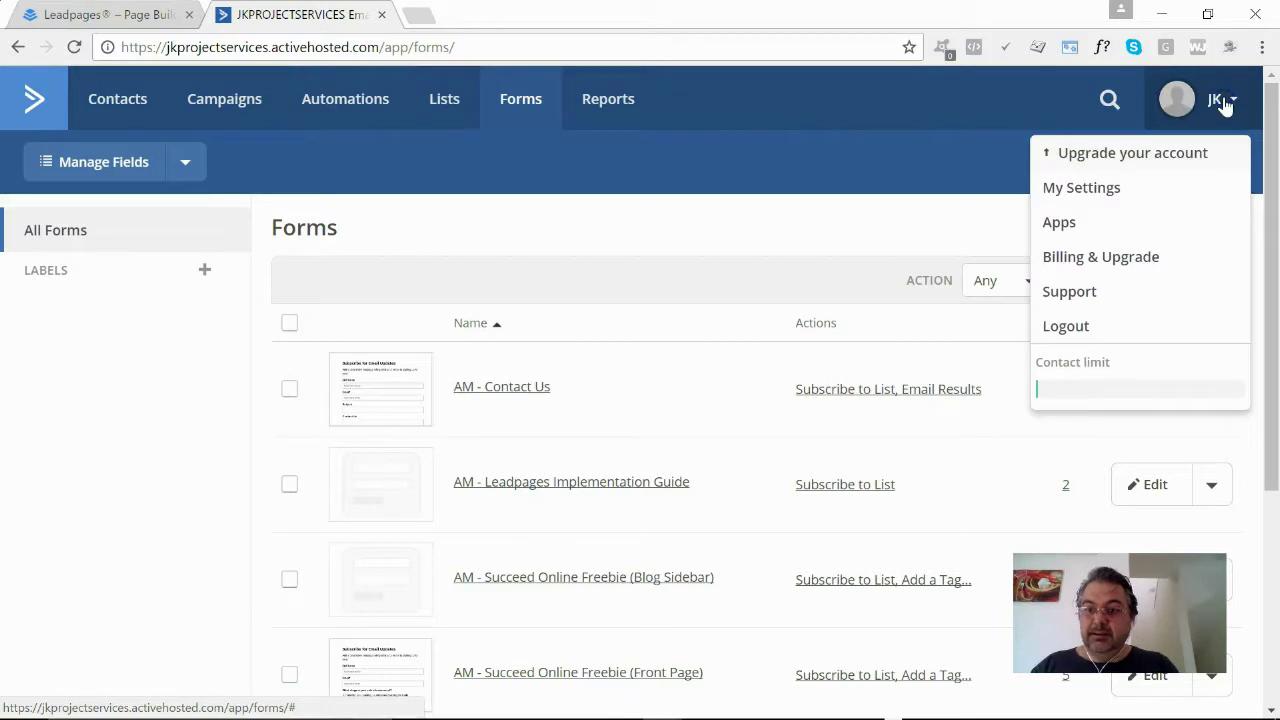
left_click(1113, 190)
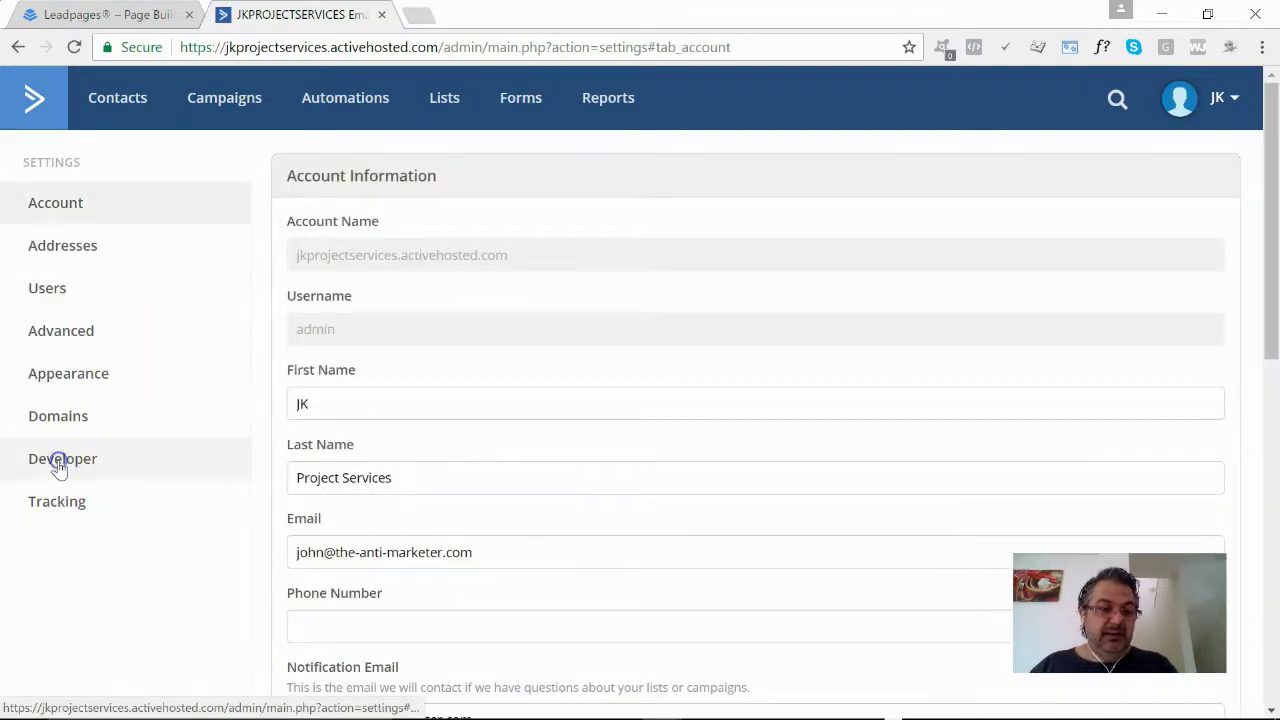
left_click(57, 462)
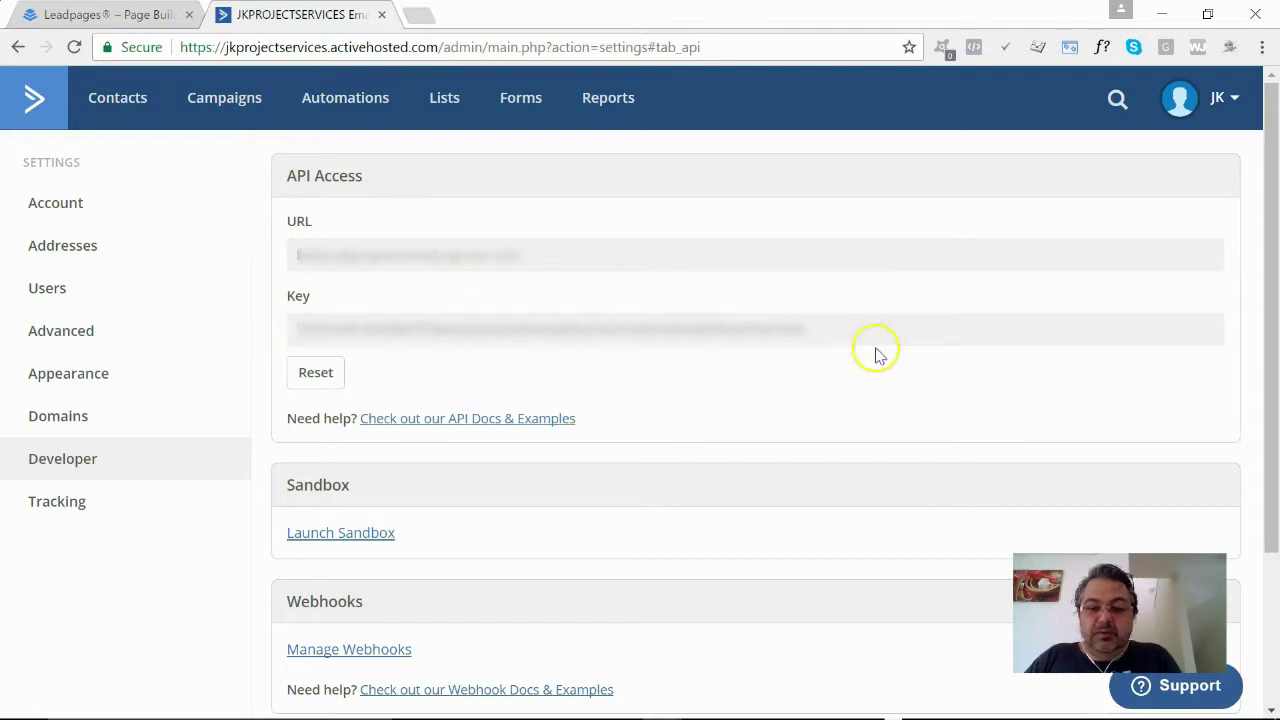
- Return to Leadpages and leave the ActiveCampaign connection and Integrations pages to get back to the form editor
left_click(127, 17)
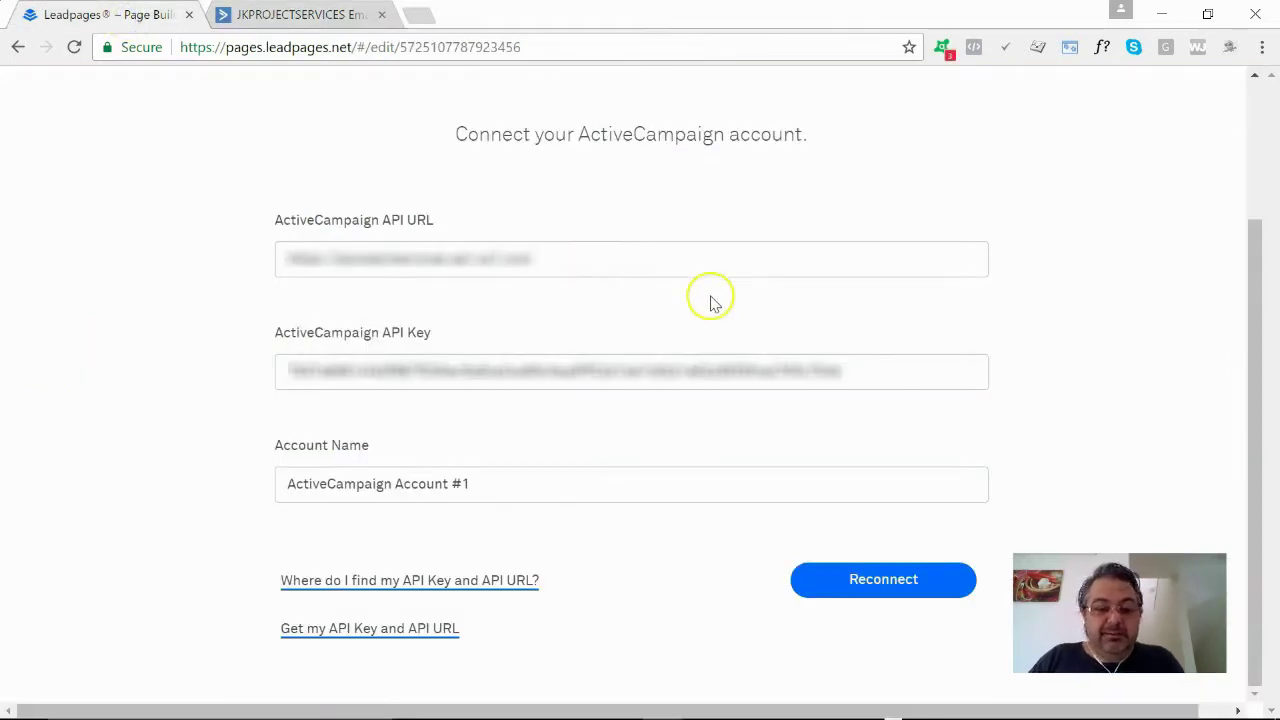
left_click(871, 592)
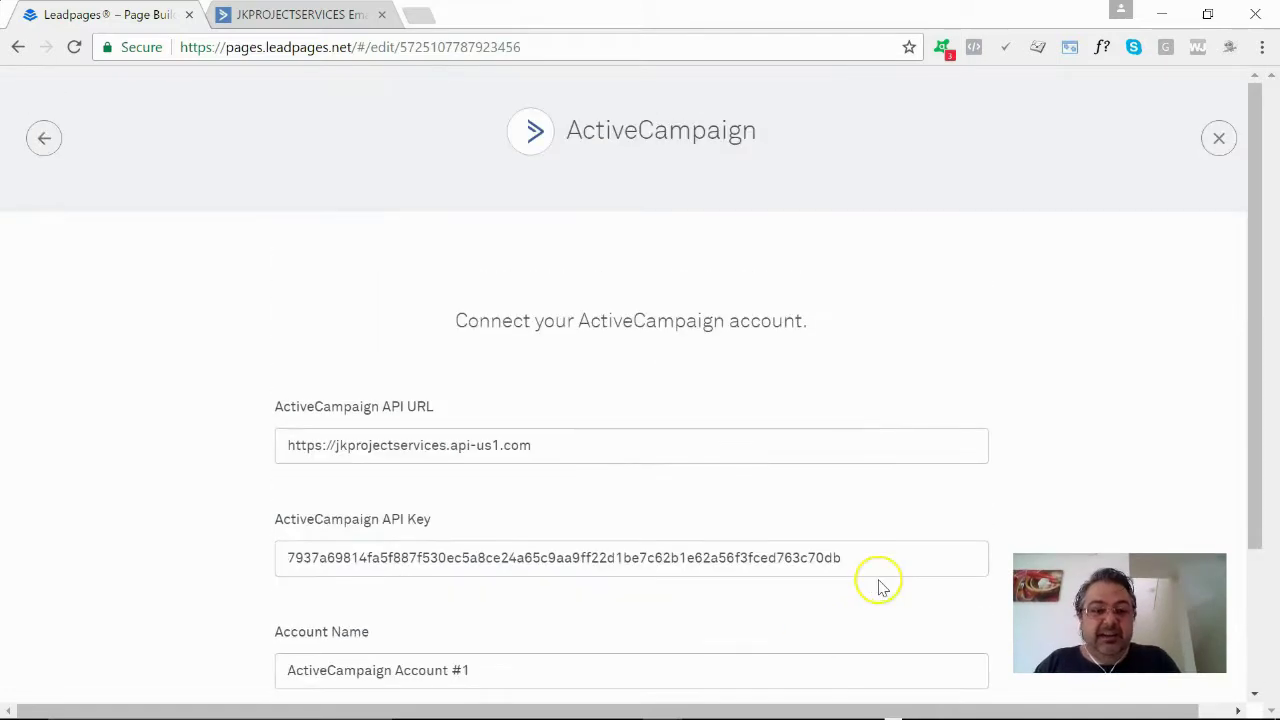
left_click(44, 142)
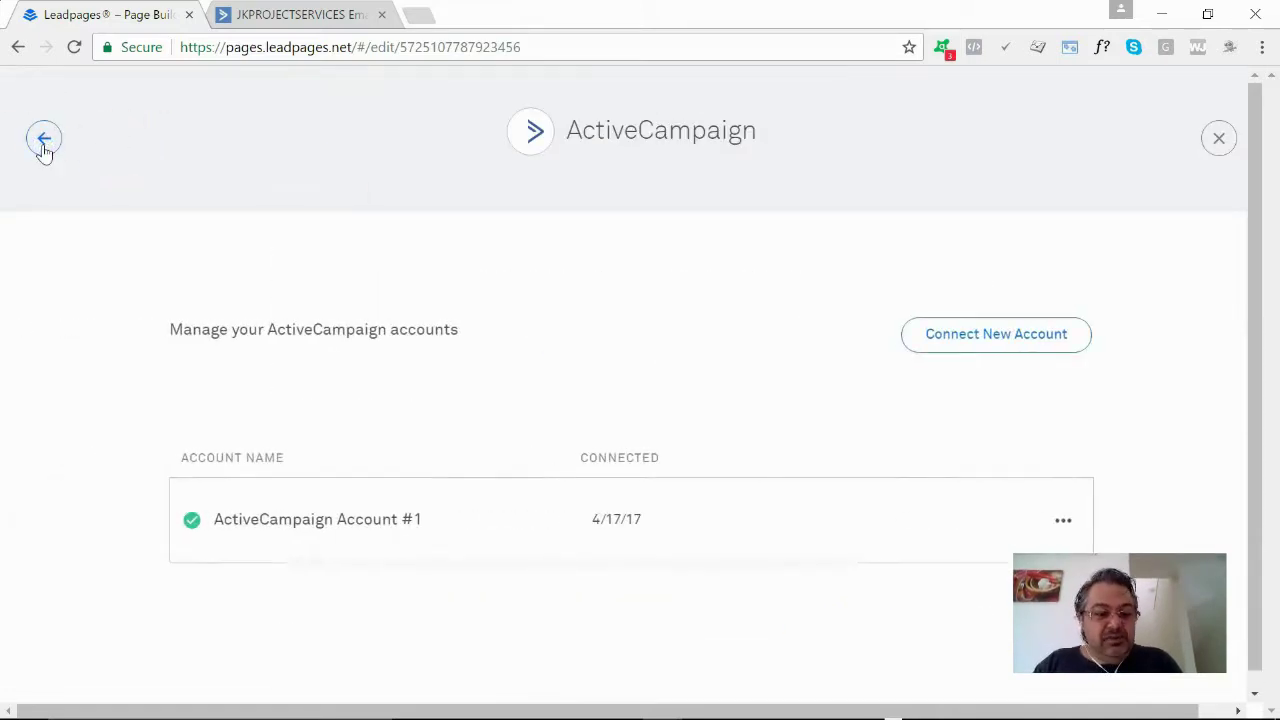
left_click(44, 145)
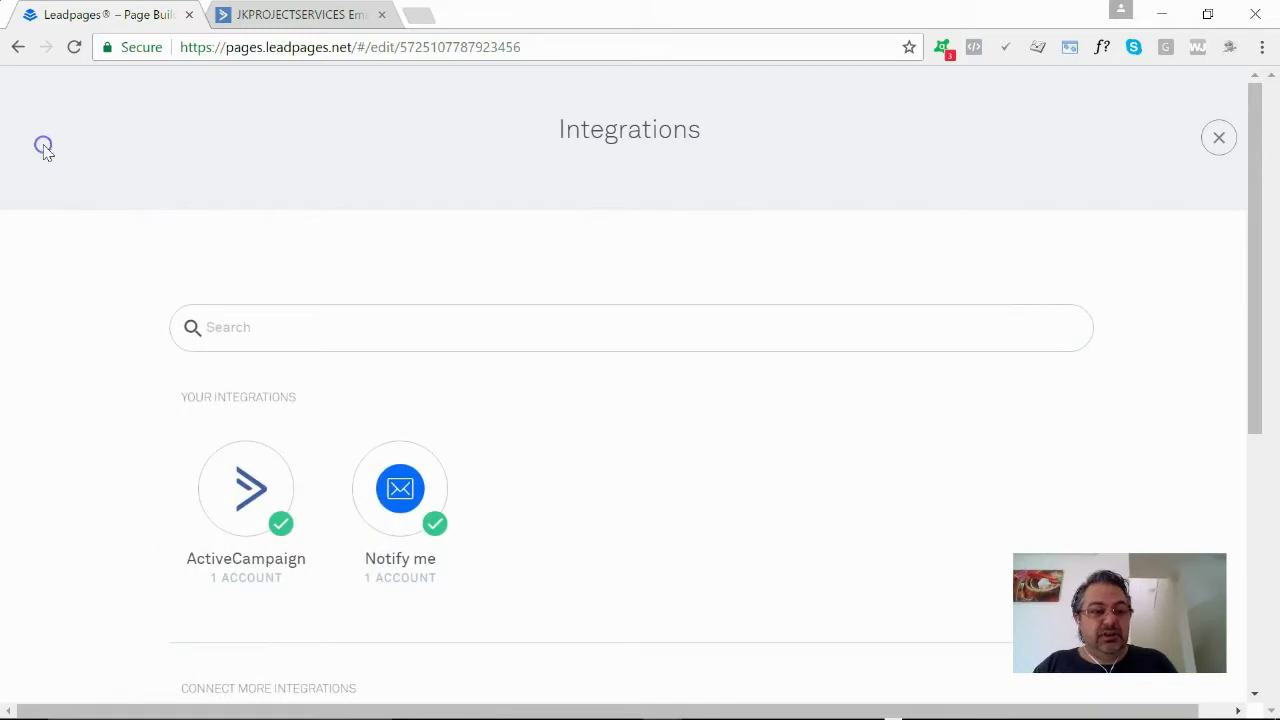
left_click(618, 166)
left_click(1219, 140)
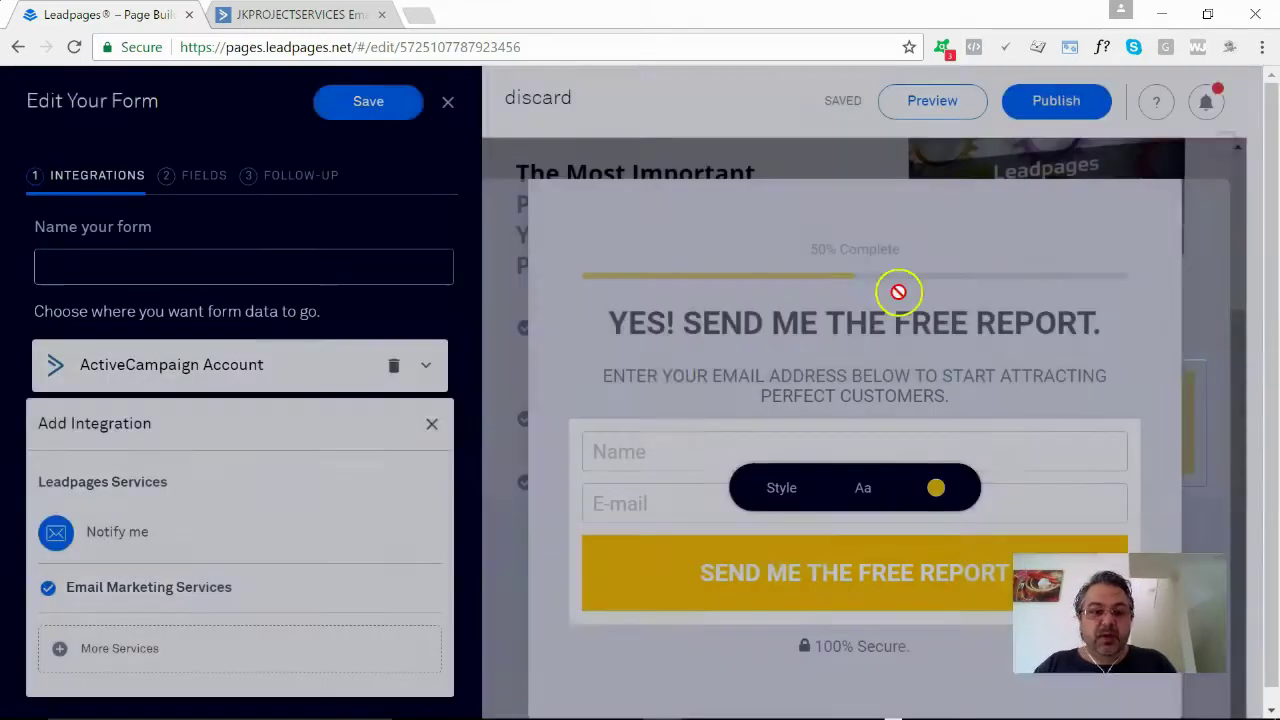
- Review the ActiveCampaign forms and lists, reselect Forms - AM - Leadpages Implementation Guide as the data destination and confirm it
scroll(250, 510, "down", 1)
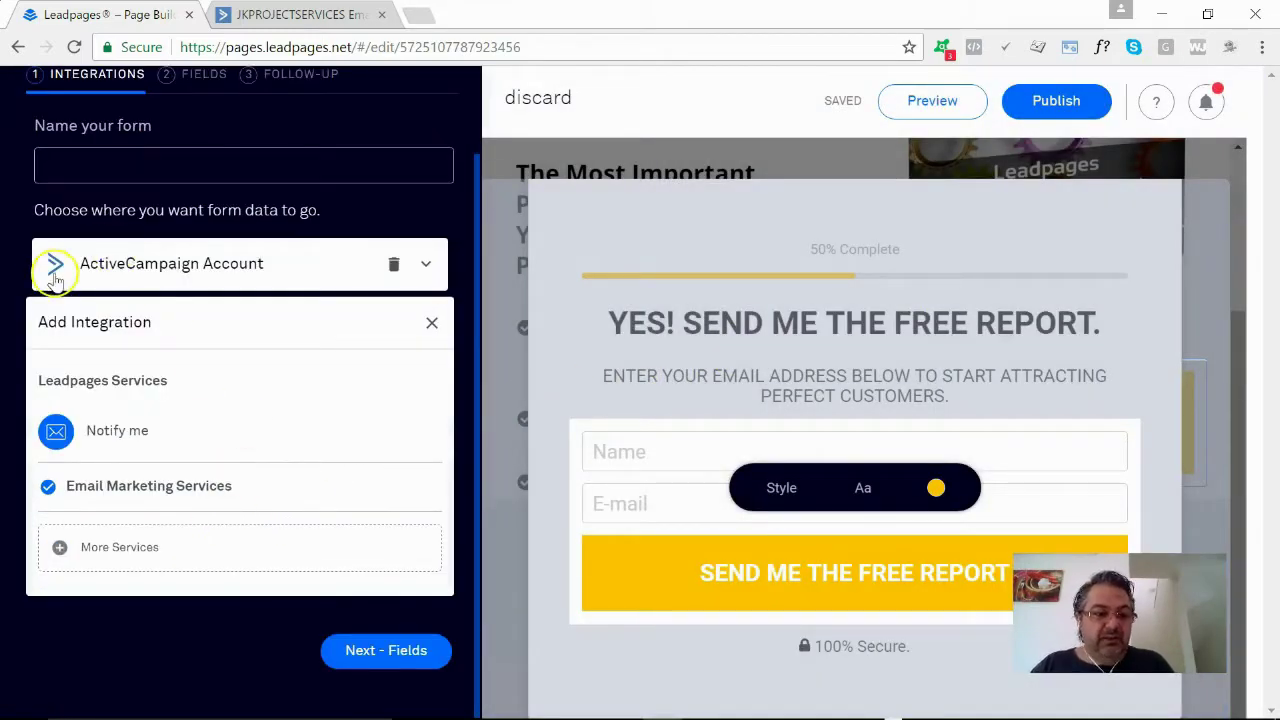
left_click(425, 263)
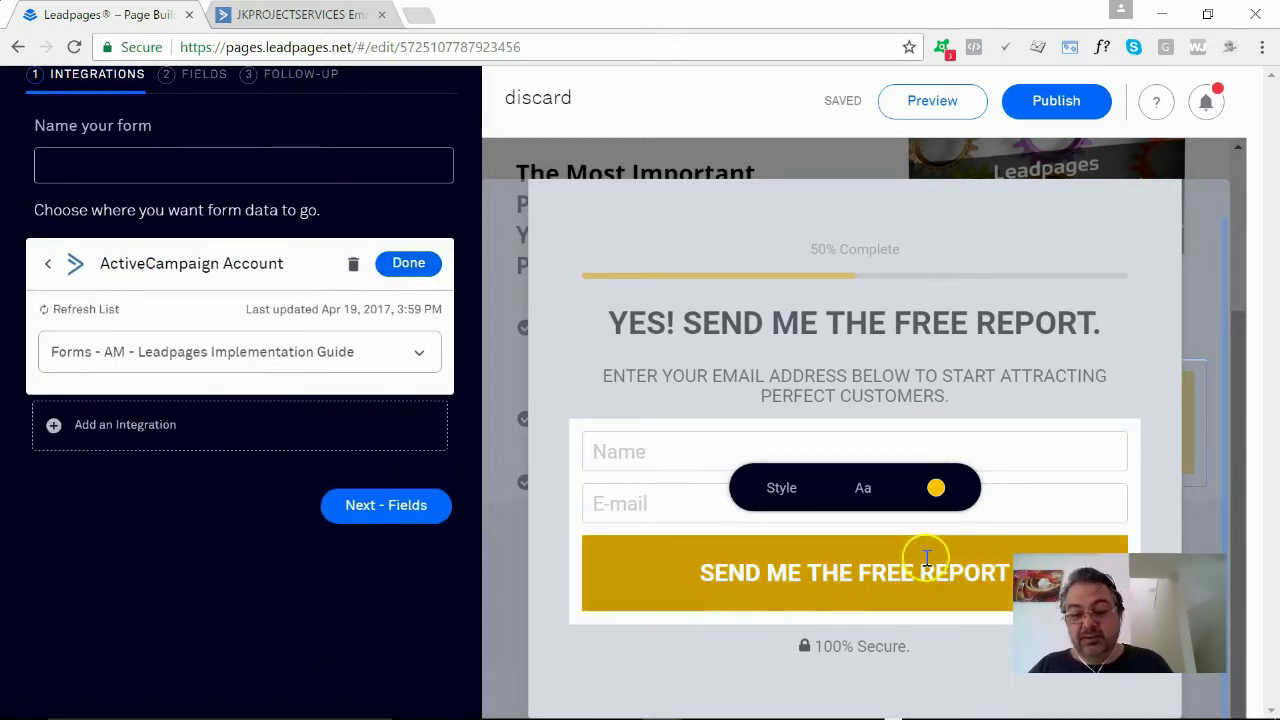
left_click(200, 357)
scroll(200, 357, "down", 5)
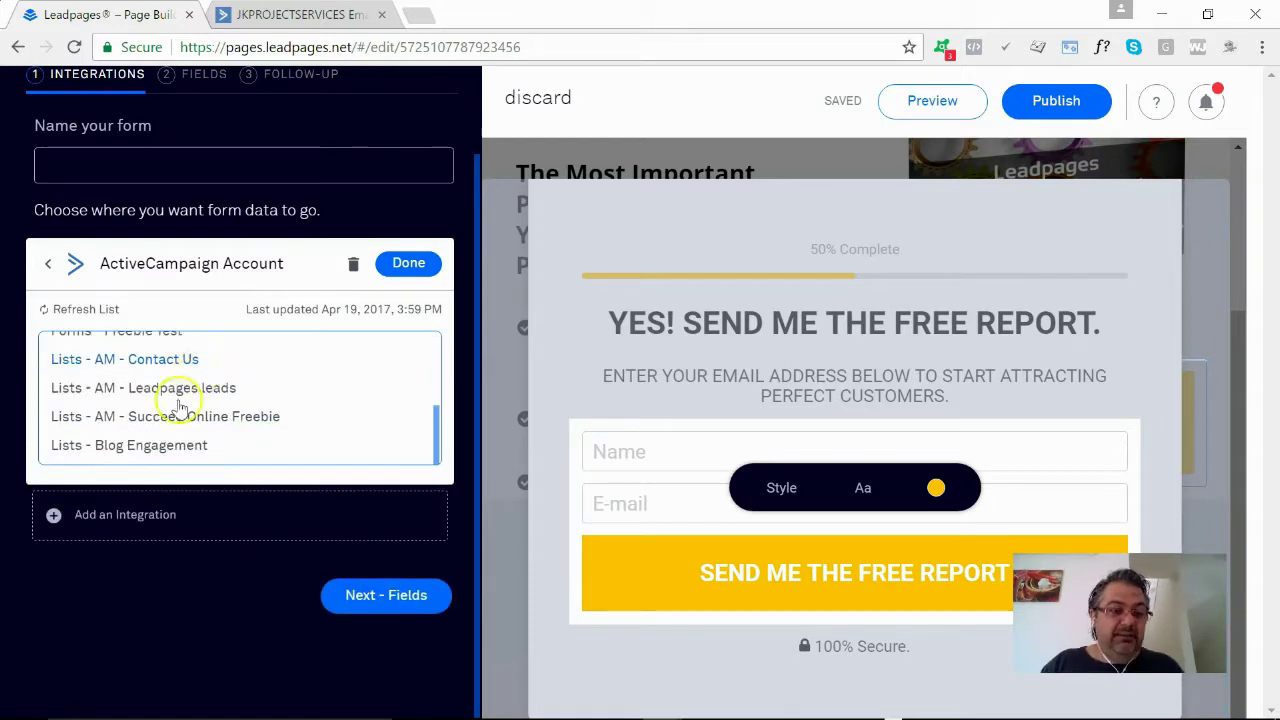
scroll(190, 370, "up", 5)
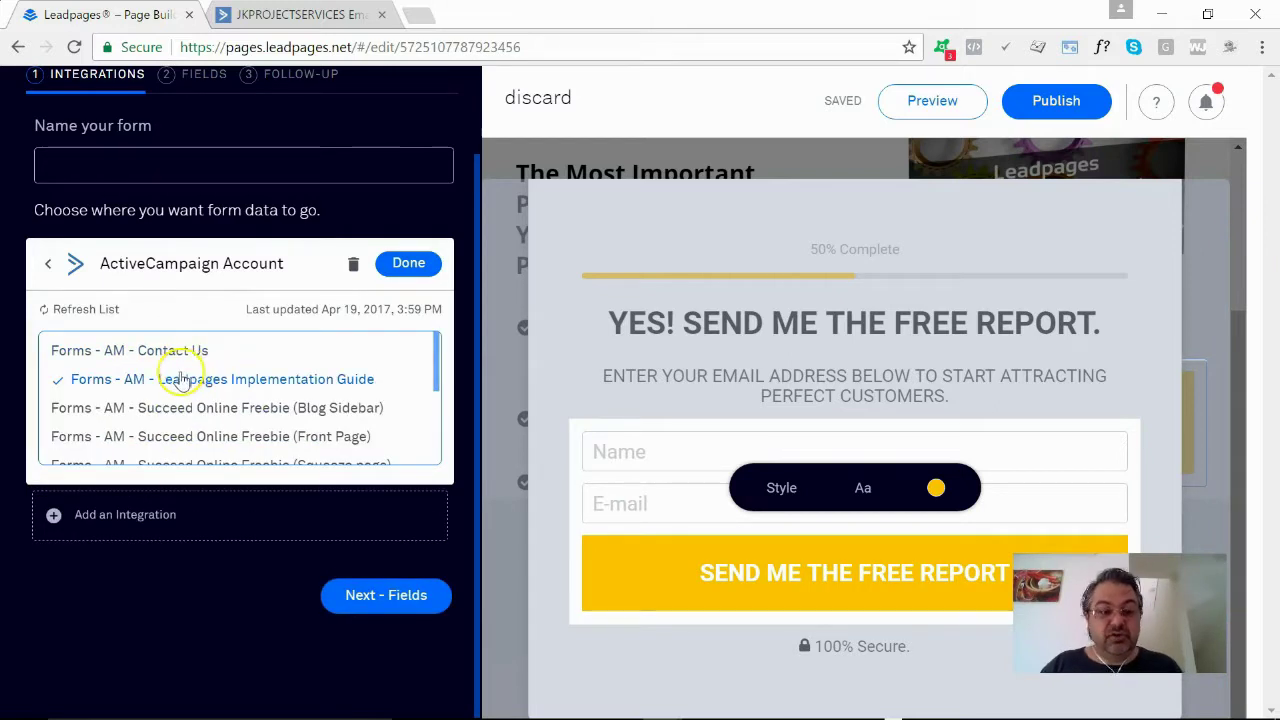
left_click(180, 379)
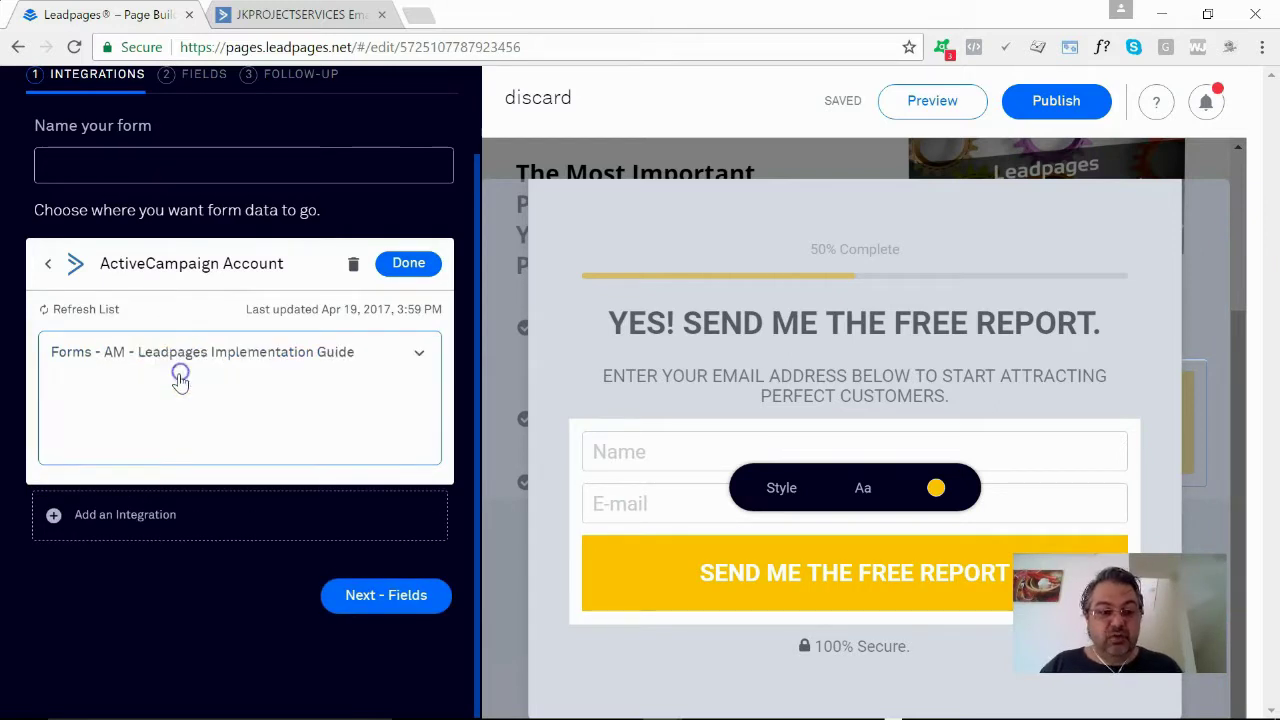
left_click(408, 264)
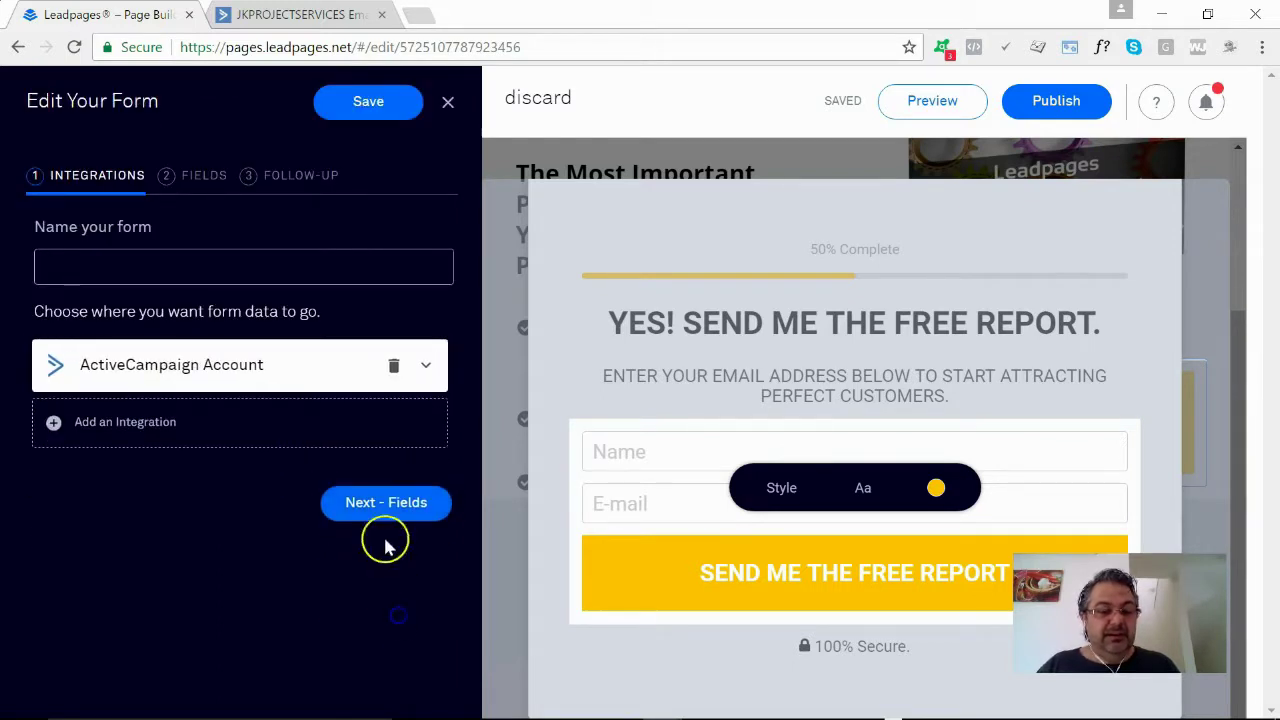
- Proceed through the form's Fields and Follow-Up settings, keeping the default thank you page, and save and close the form
left_click(386, 503)
left_click(376, 535)
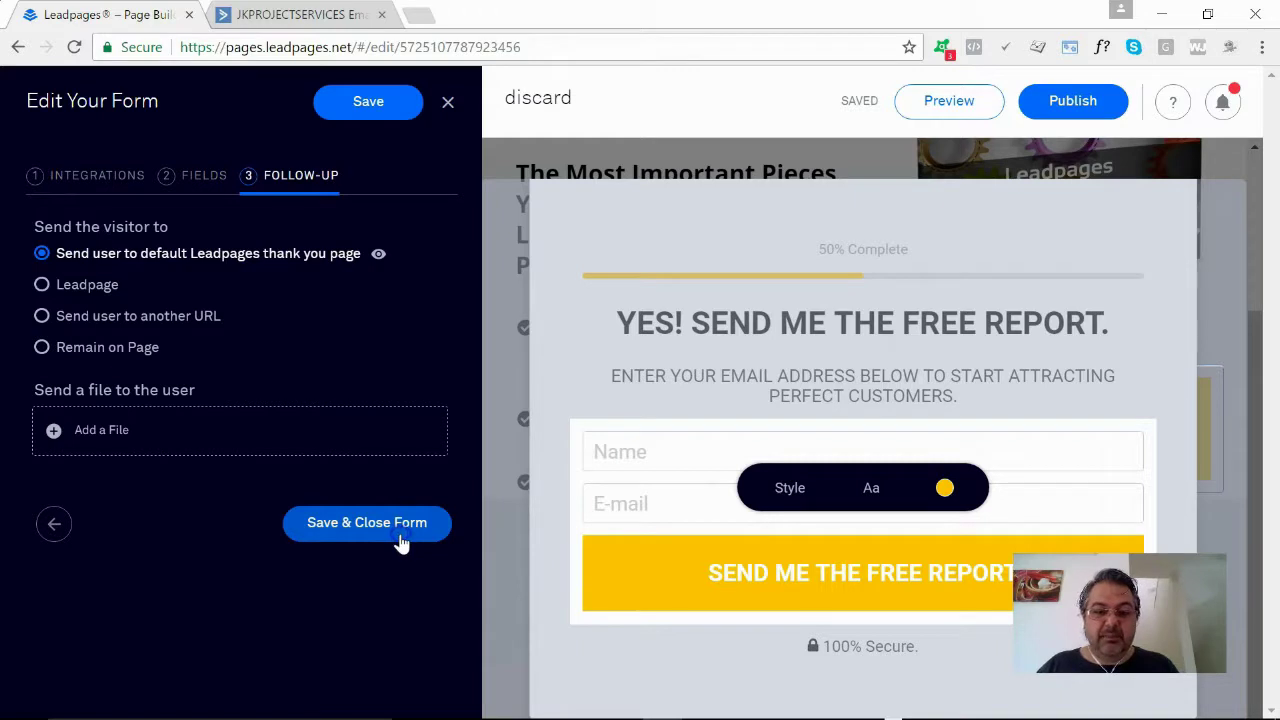
left_click(401, 541)
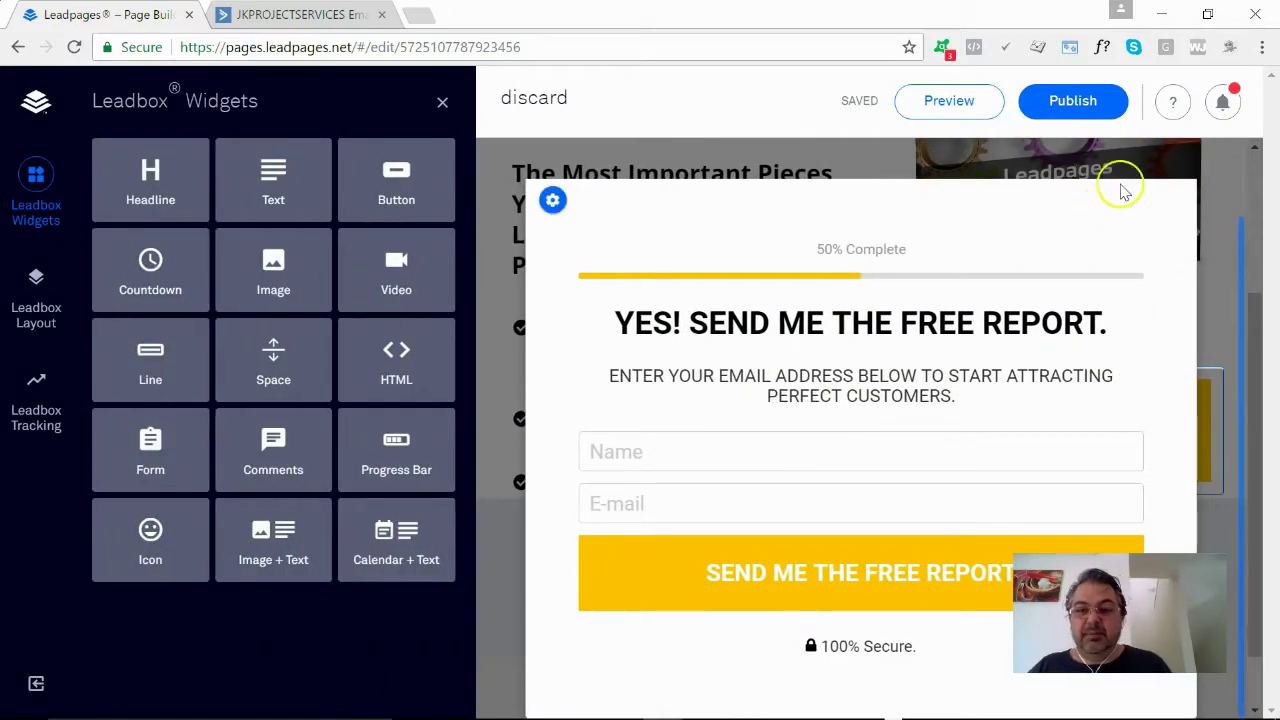
- Publish the discard page and open its live link in a new browser tab
left_click(1090, 116)
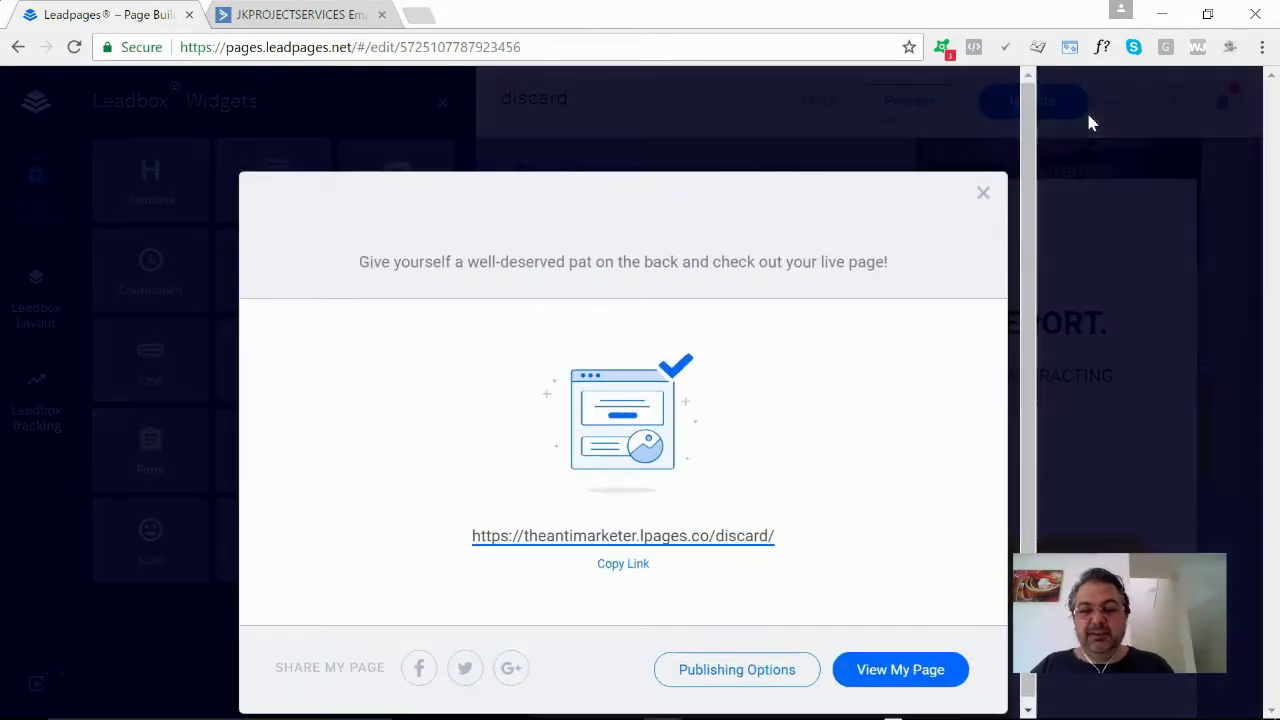
right_click(672, 538)
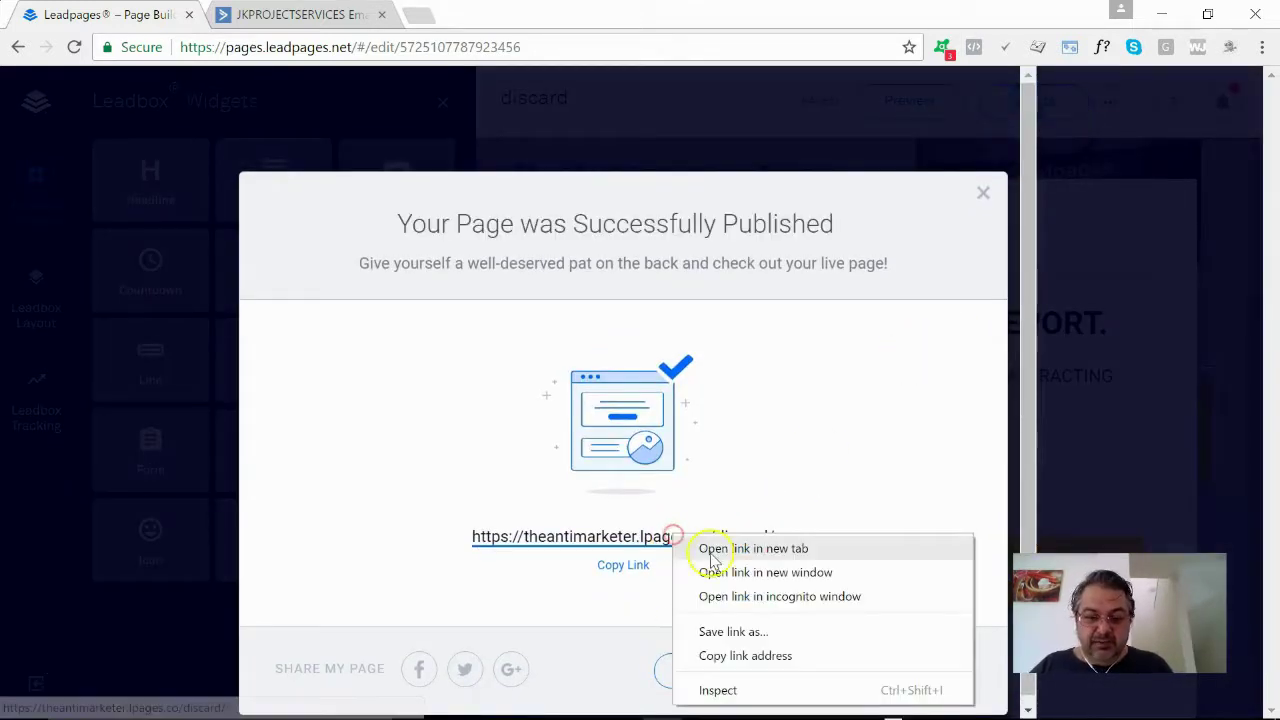
left_click(722, 547)
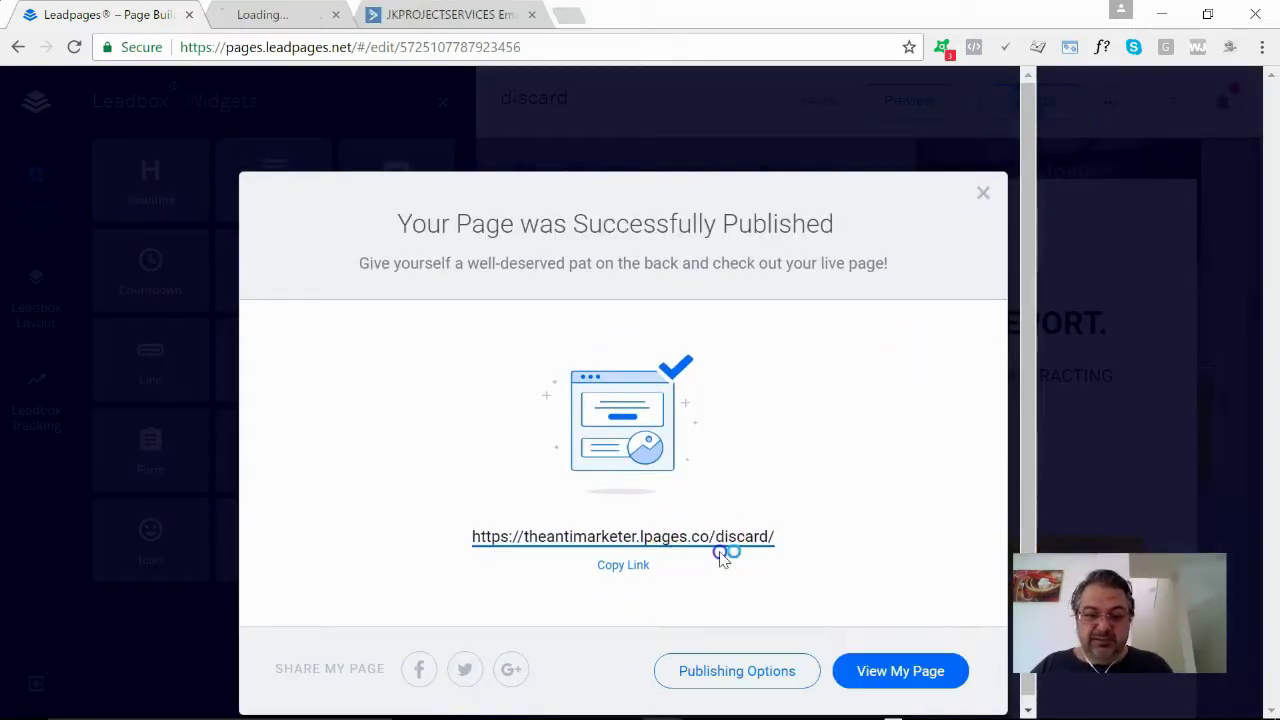
left_click(330, 12)
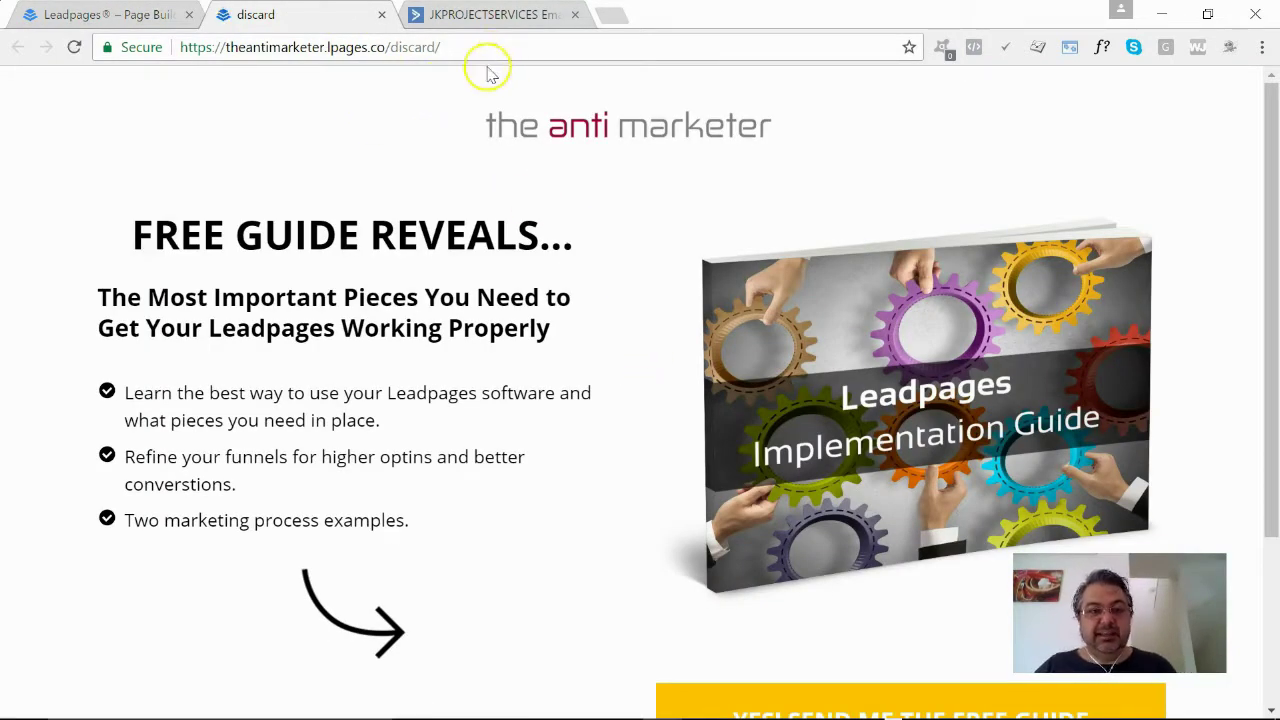
- Check the live page's opt-in pop-up for the free guide, and return to the Leadpages editor, dismissing the publishing dialog
scroll(565, 285, "down", 2)
scroll(605, 320, "up", 2)
scroll(650, 335, "down", 2)
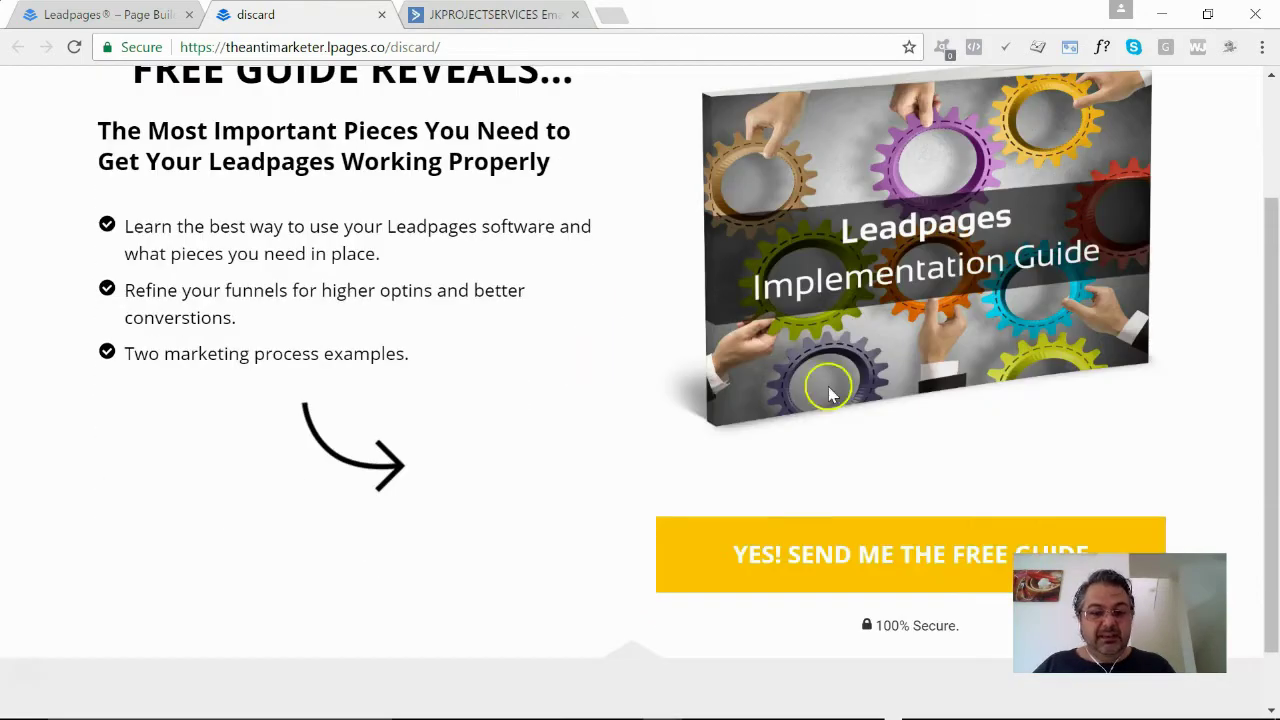
left_click(898, 583)
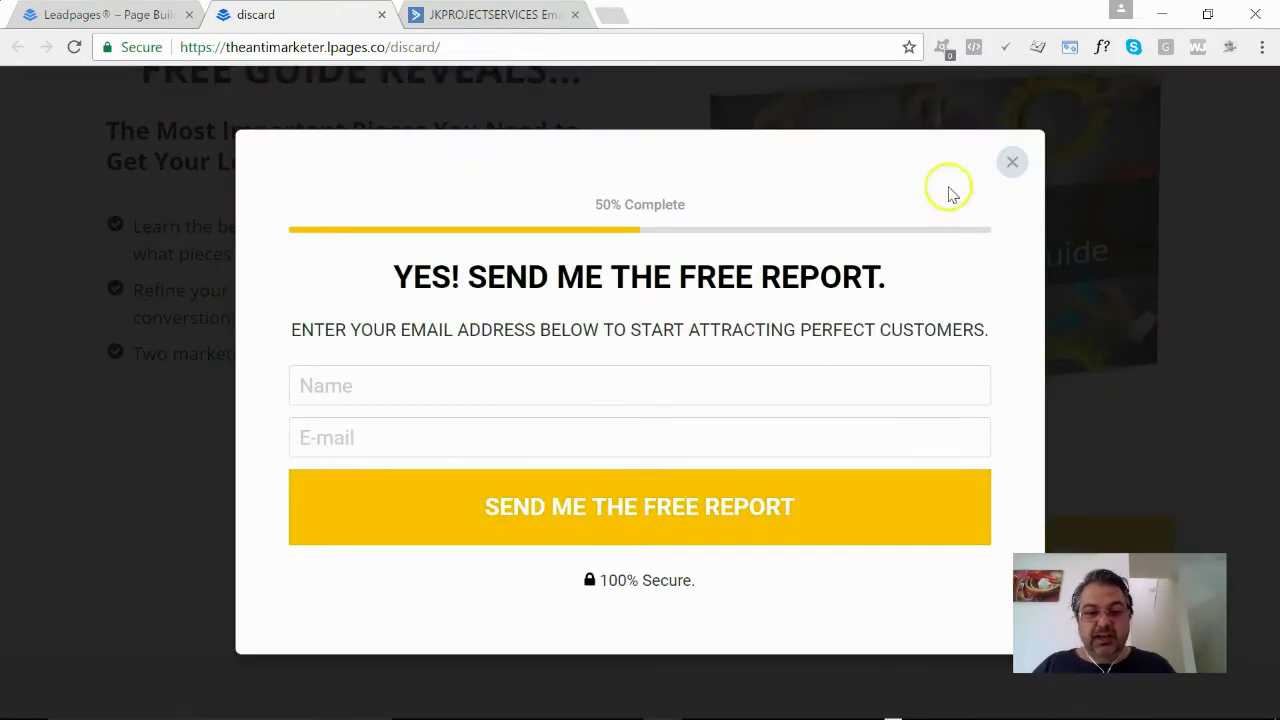
left_click(1012, 163)
scroll(878, 340, "up", 2)
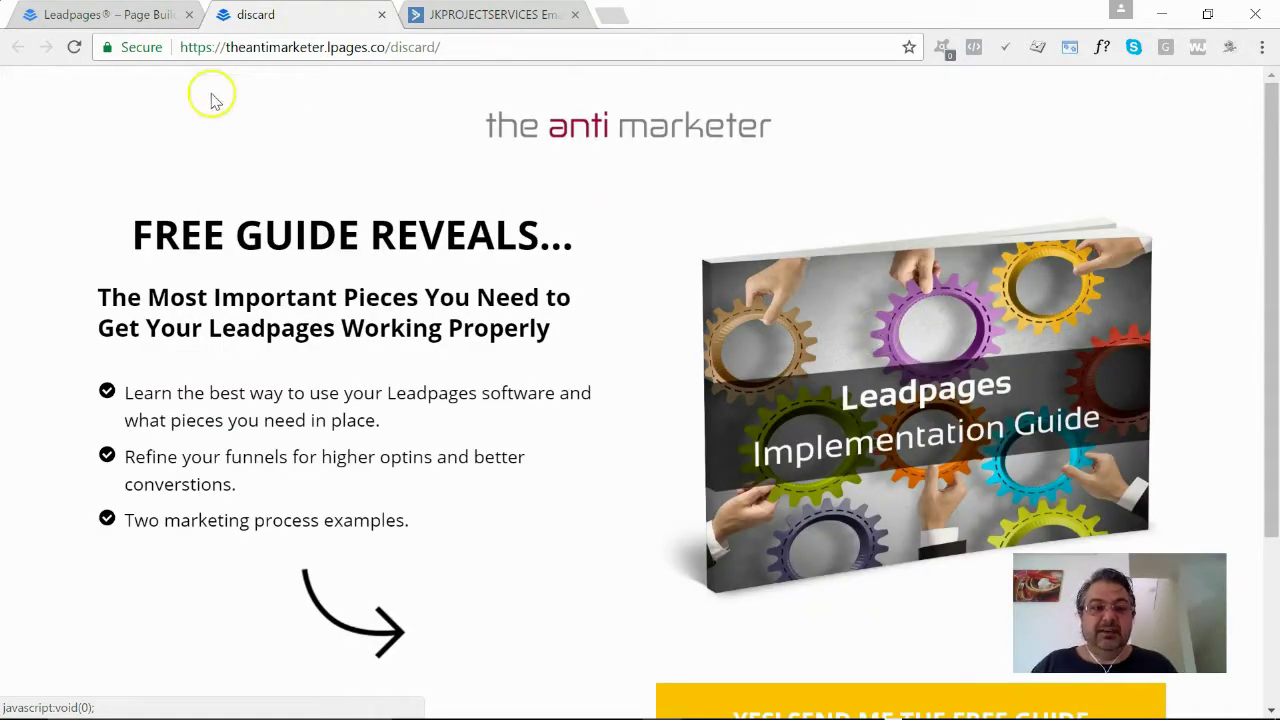
left_click(106, 14)
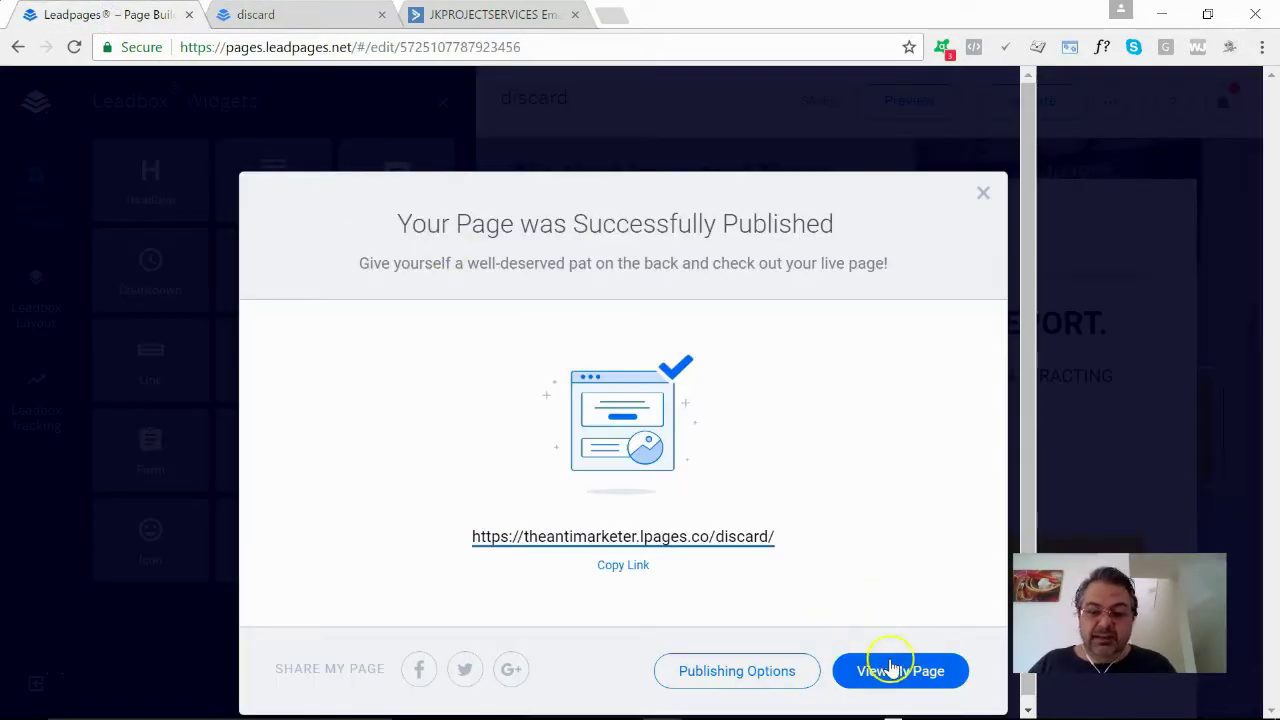
left_click(985, 195)
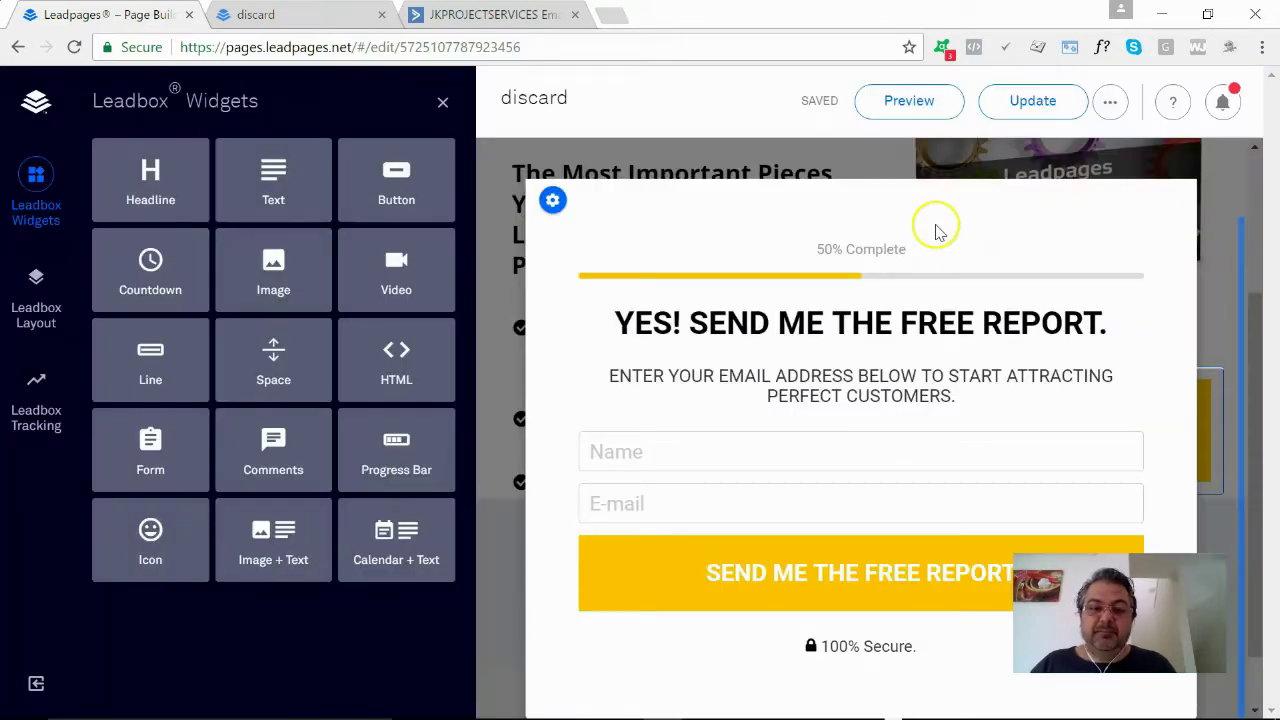